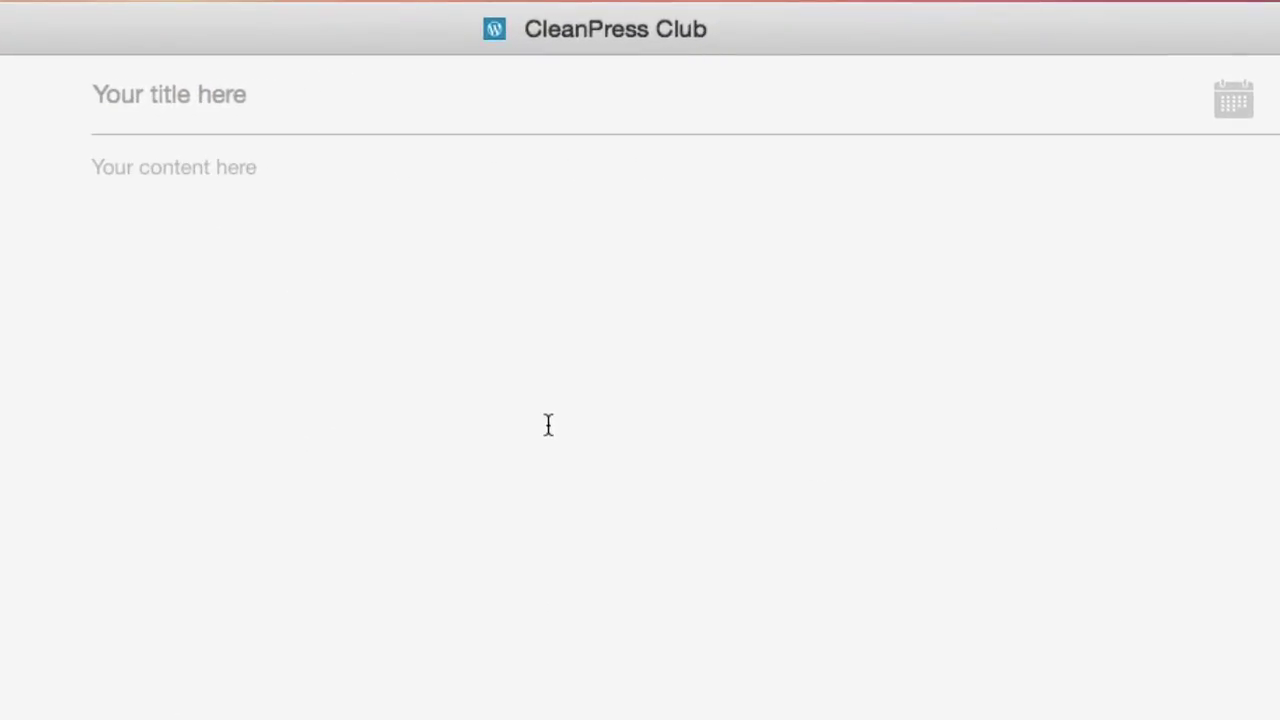
# Try entering "Write here....." as the new post's content and clear the text again.
pyautogui.click(96, 94)
pyautogui.click(1247, 110)
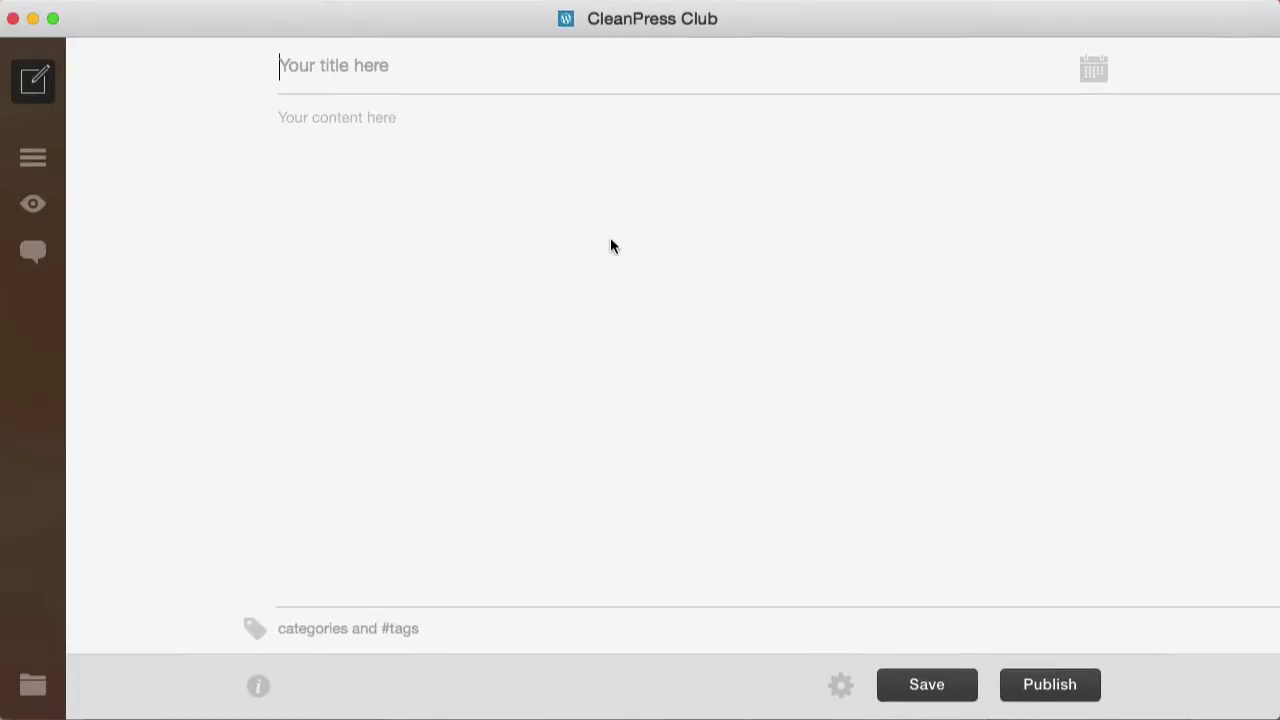
pyautogui.click(289, 123)
pyautogui.write('Write here.....')
pyautogui.press('BackSpace')
pyautogui.press('BackSpace')
pyautogui.press('BackSpace')
pyautogui.press('BackSpace')
pyautogui.press('BackSpace')
pyautogui.press('BackSpace')
pyautogui.press('BackSpace')
pyautogui.press('BackSpace')
pyautogui.press('BackSpace')
pyautogui.press('BackSpace')
pyautogui.press('BackSpace')
pyautogui.press('BackSpace')
pyautogui.press('BackSpace')
pyautogui.press('BackSpace')
pyautogui.press('BackSpace')
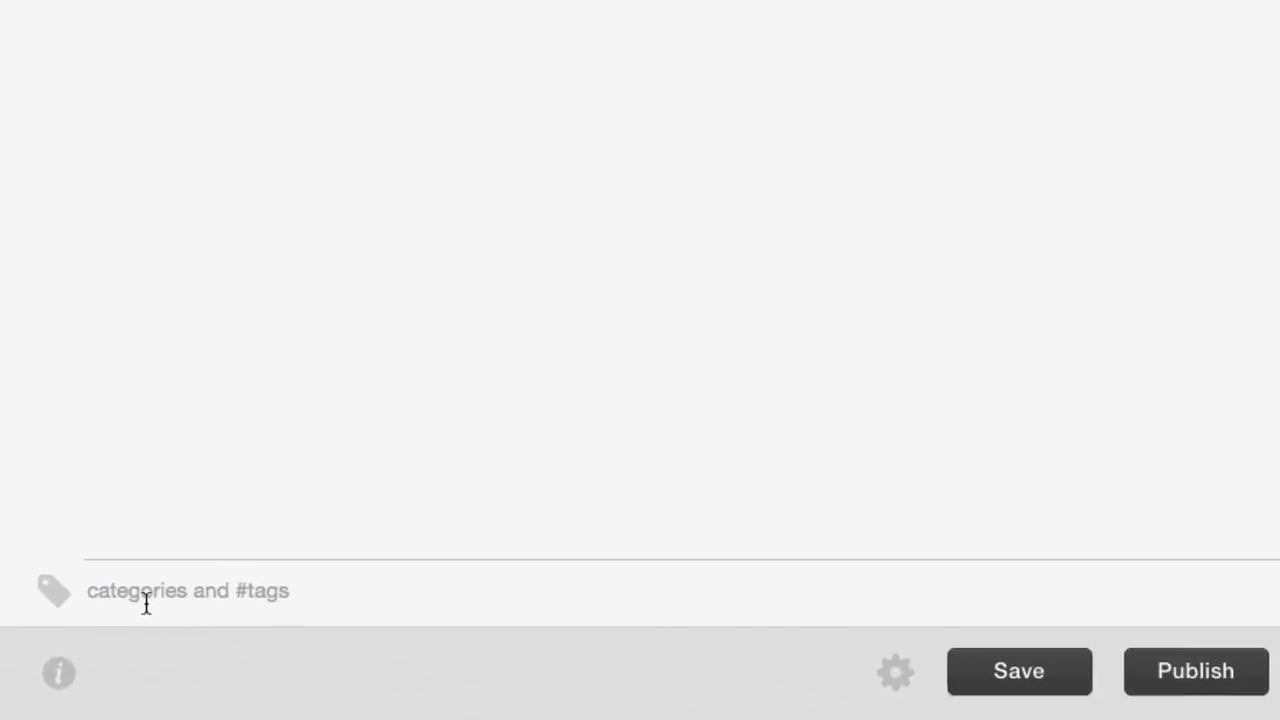
# Assign the category blog and the tag #tags to the new post, and show its word and reading-time statistics.
pyautogui.click(146, 603)
pyautogui.write('blog')
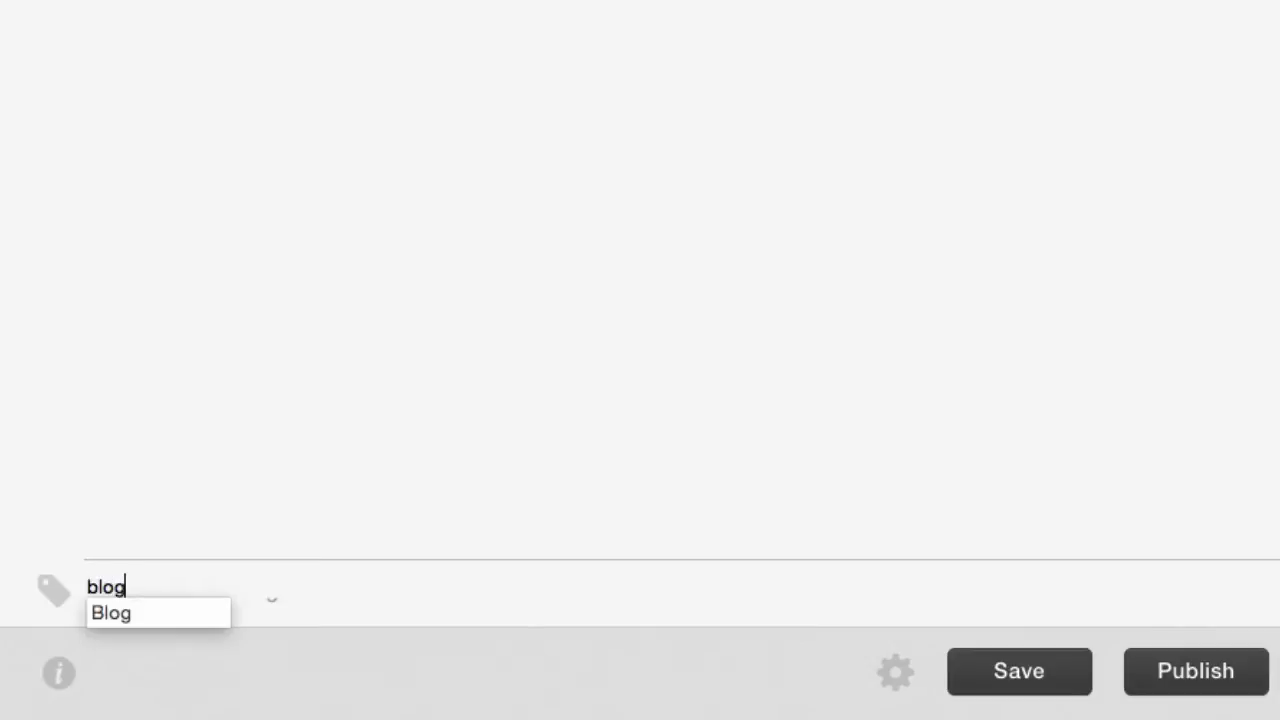
pyautogui.press('Return')
pyautogui.write('#')
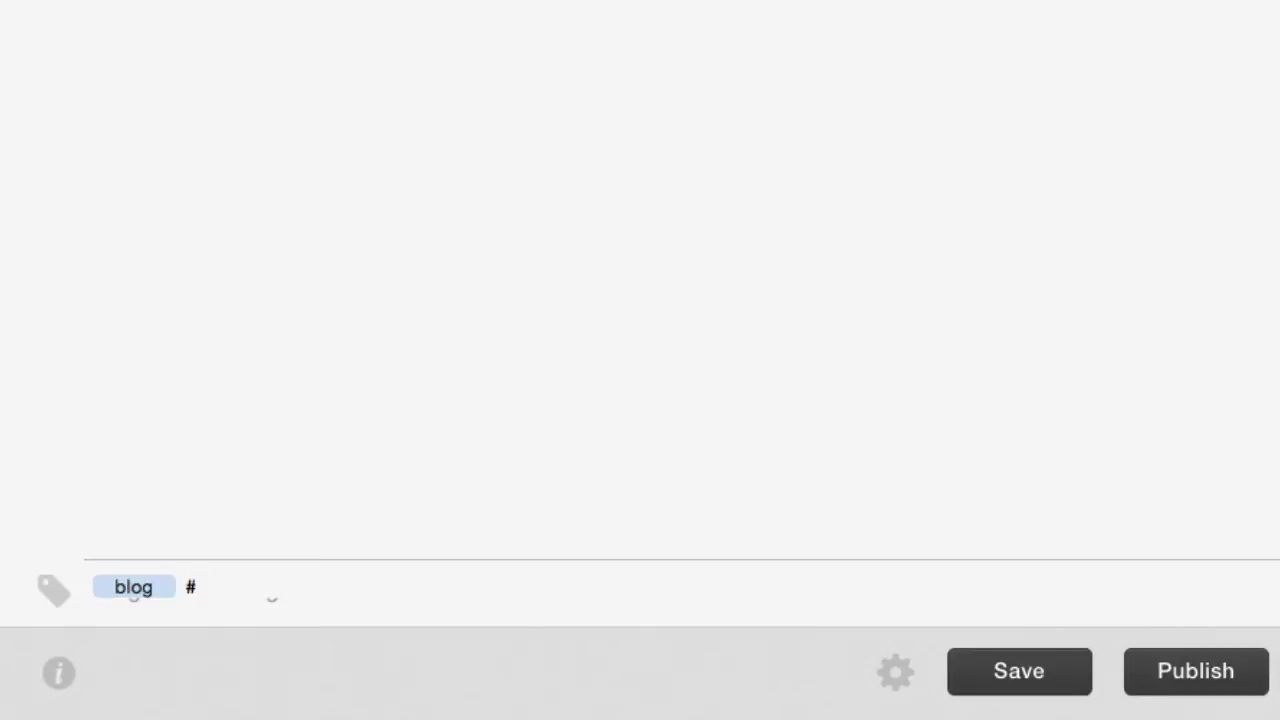
pyautogui.write('tags')
pyautogui.click(59, 684)
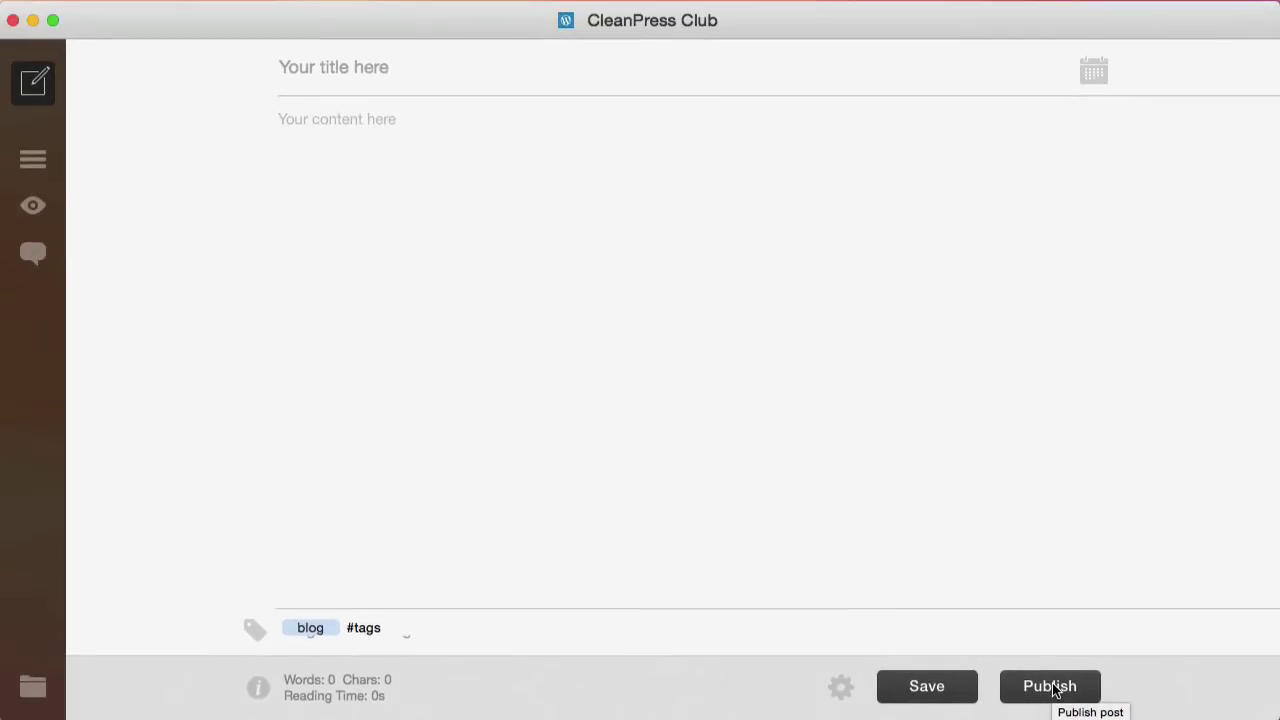
# Review the article options for type, slug, feedback and featured image, and cancel without changing them.
pyautogui.click(840, 688)
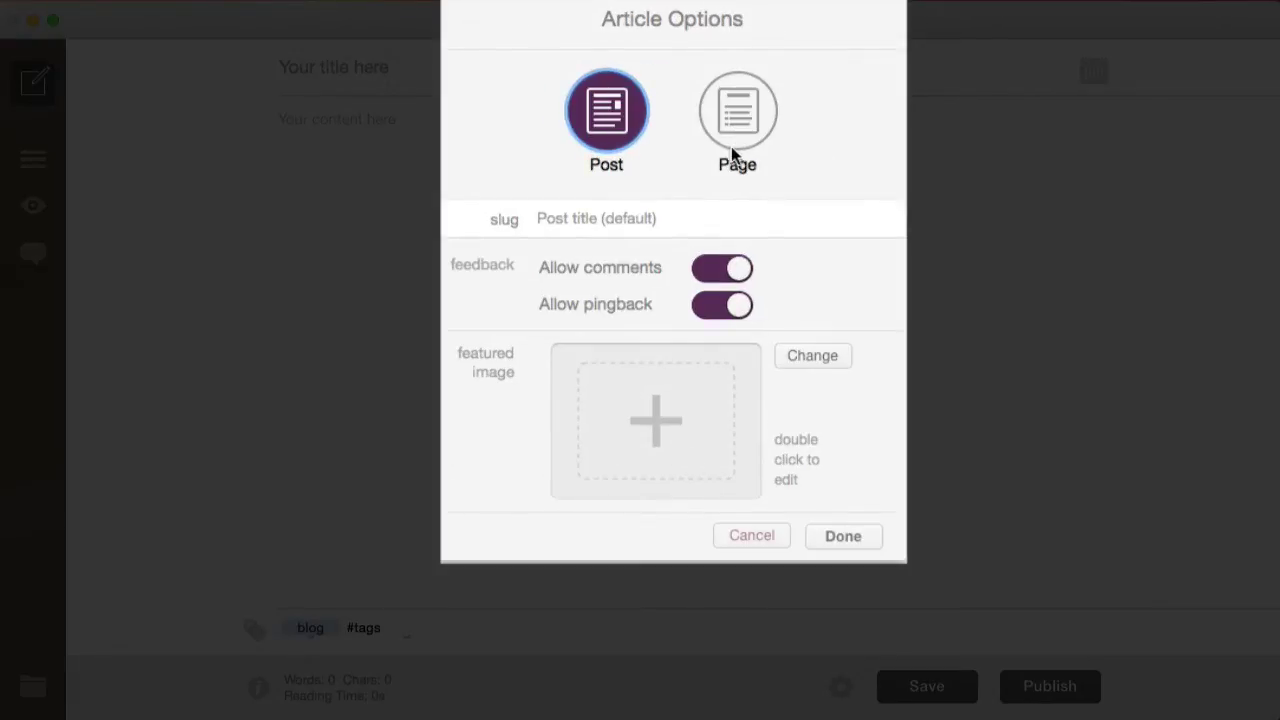
pyautogui.click(594, 217)
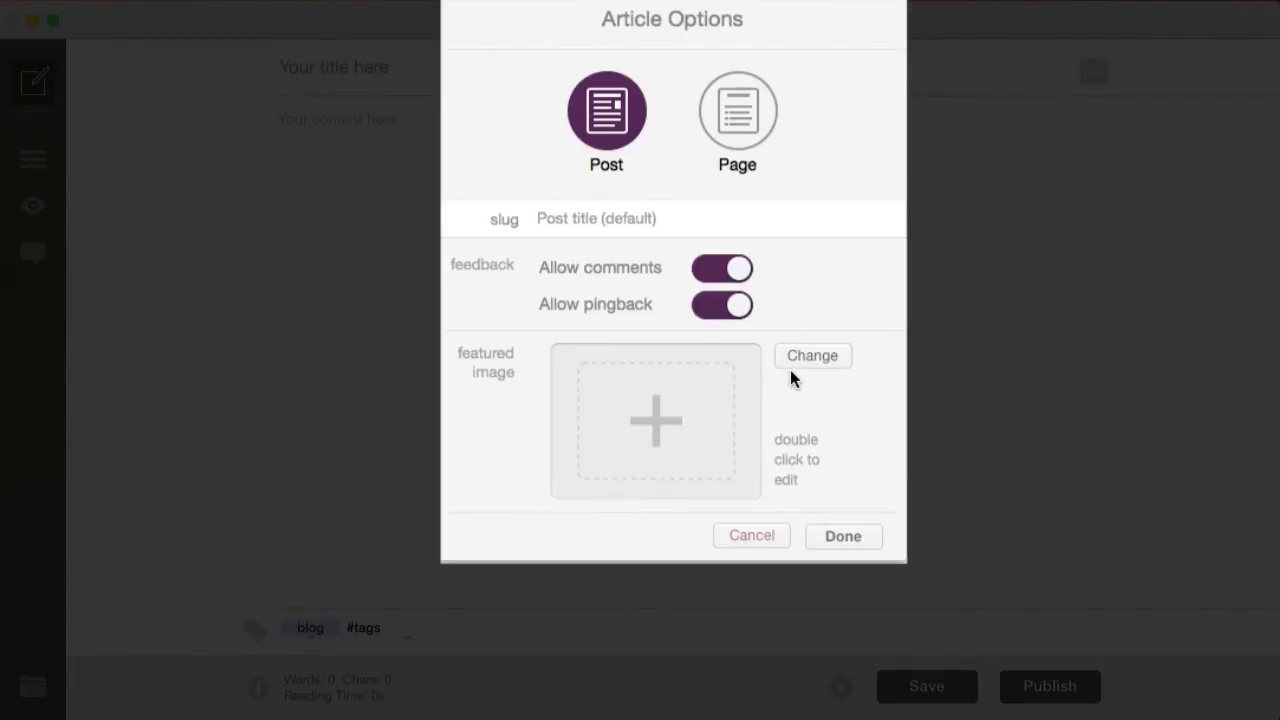
pyautogui.click(740, 540)
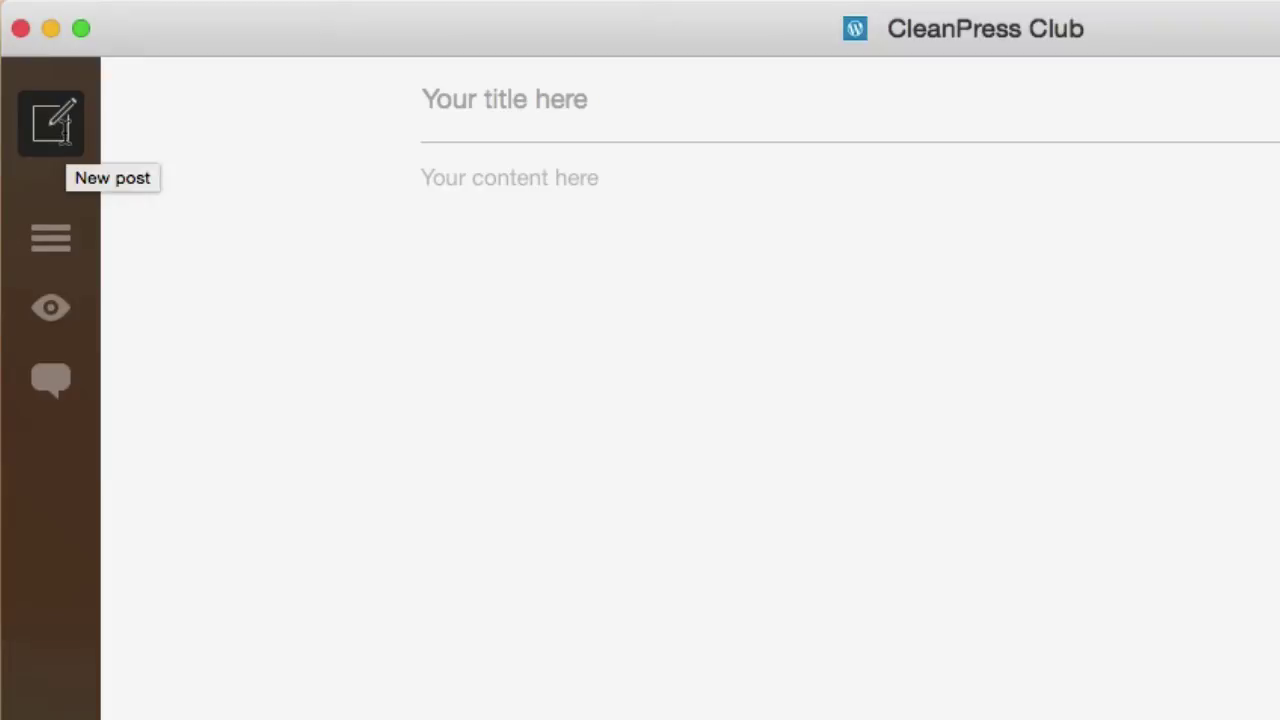
# Show the list of posts, view the first Uninstalling User Profiles article, and preview the untitled draft.
pyautogui.click(57, 240)
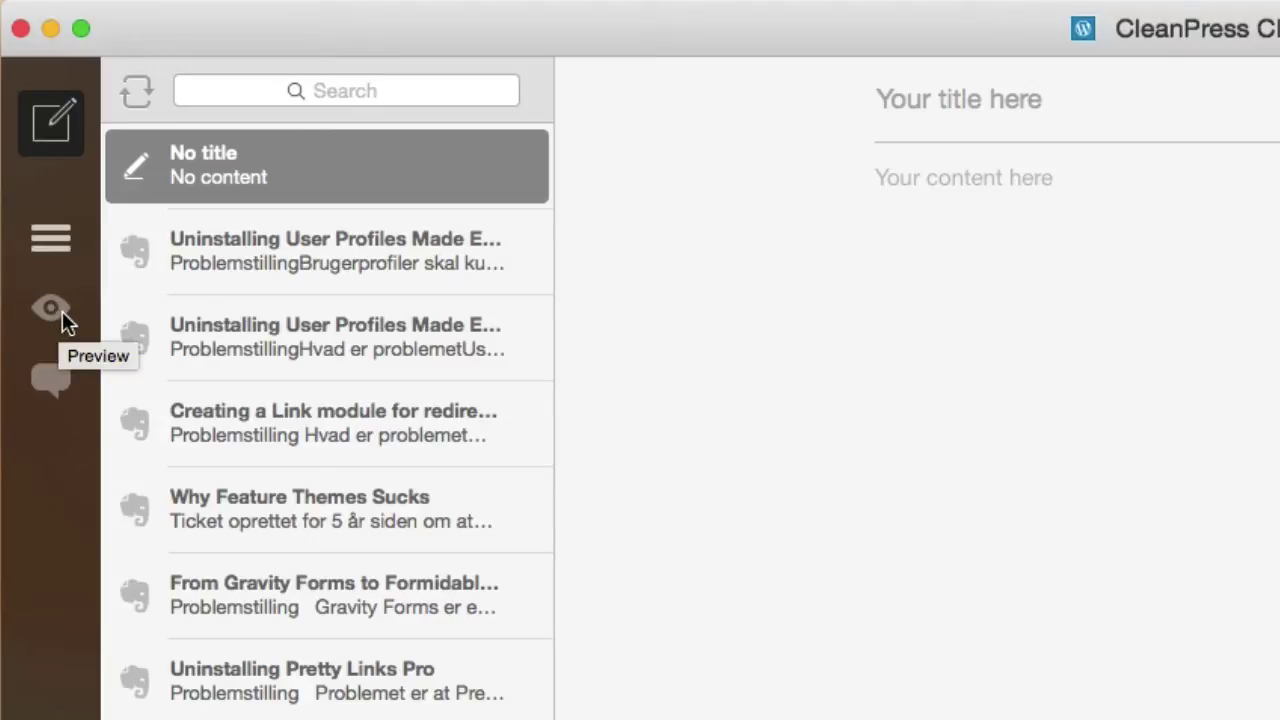
pyautogui.click(155, 272)
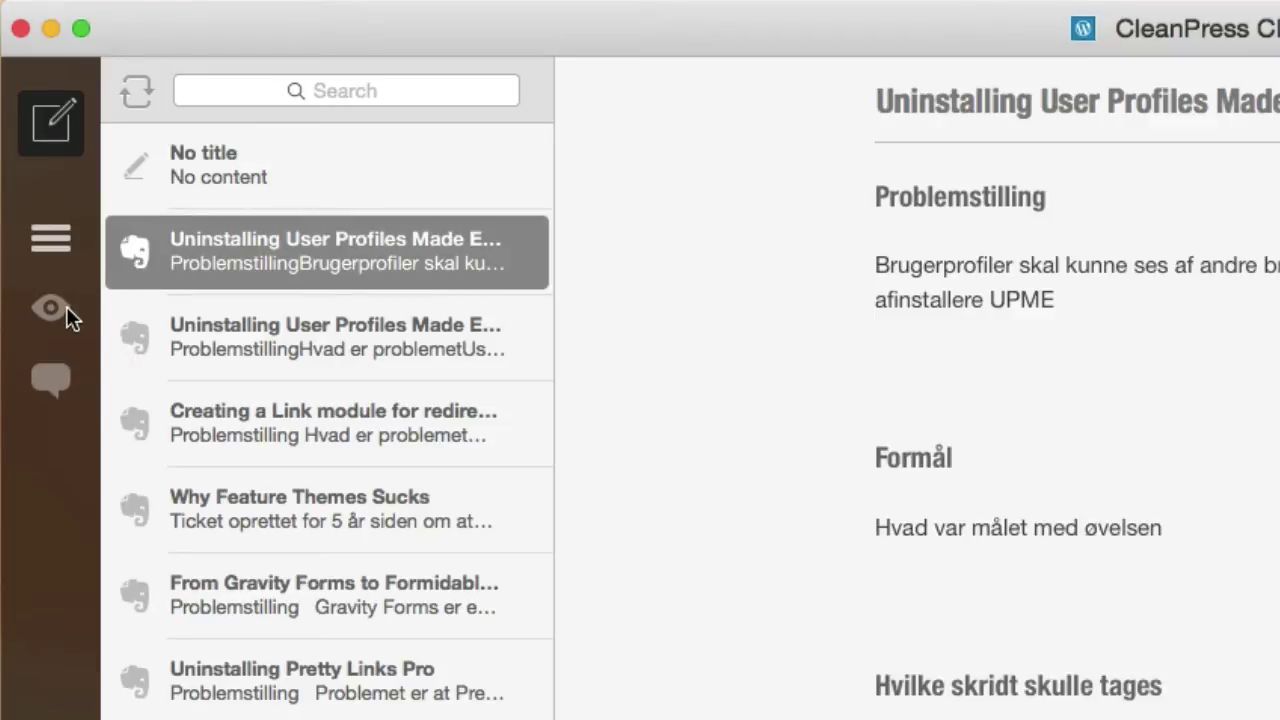
pyautogui.click(178, 180)
pyautogui.click(60, 312)
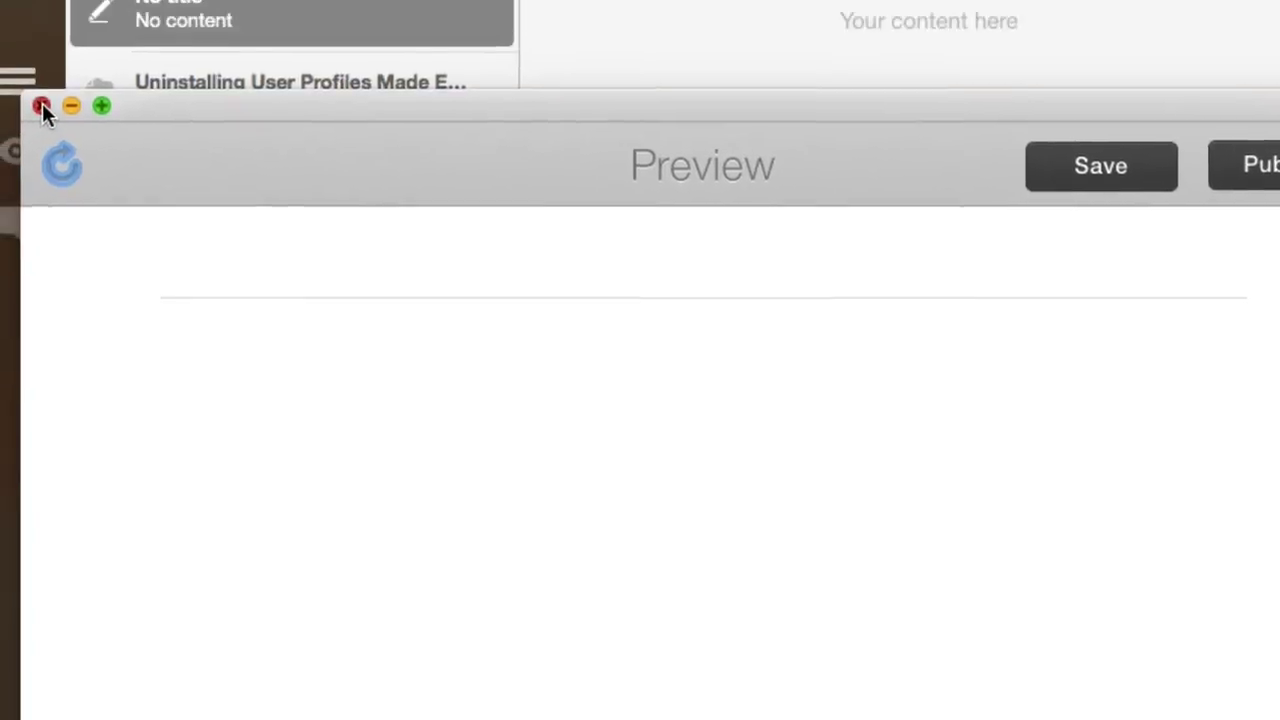
pyautogui.click(22, 15)
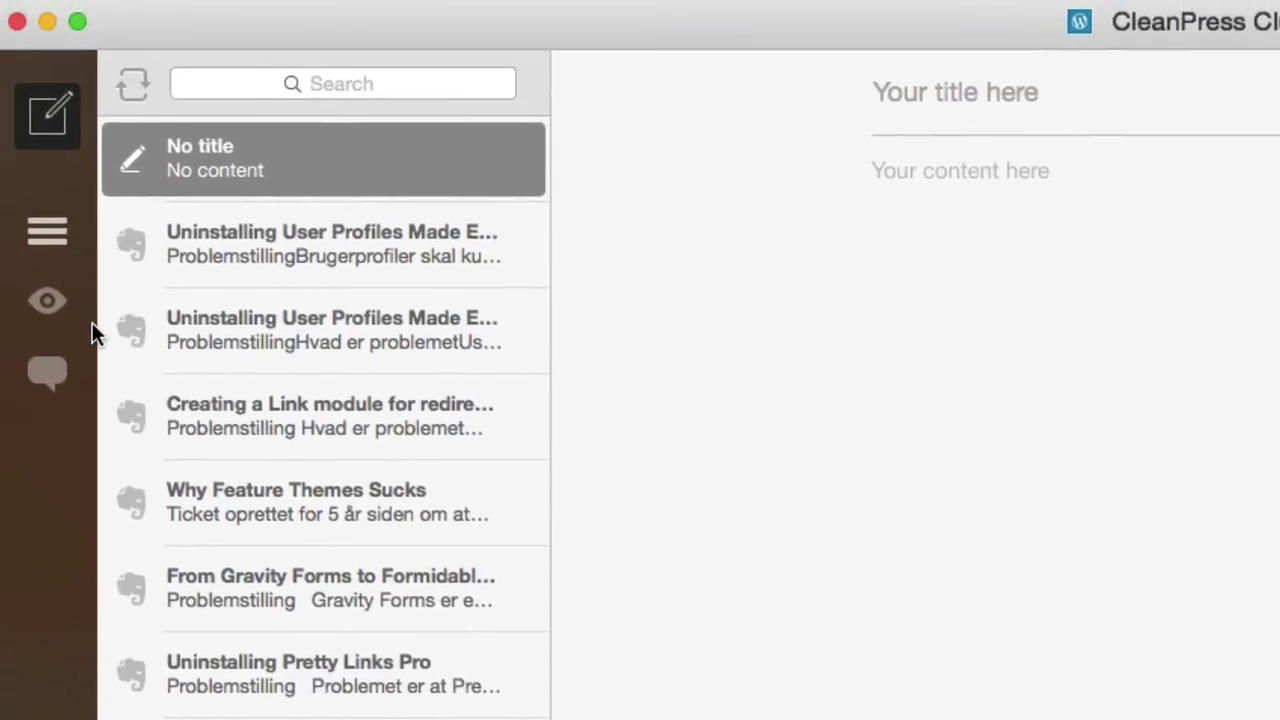
# Look through the blog's pending, approved and junk comments and close the comments window.
pyautogui.click(60, 376)
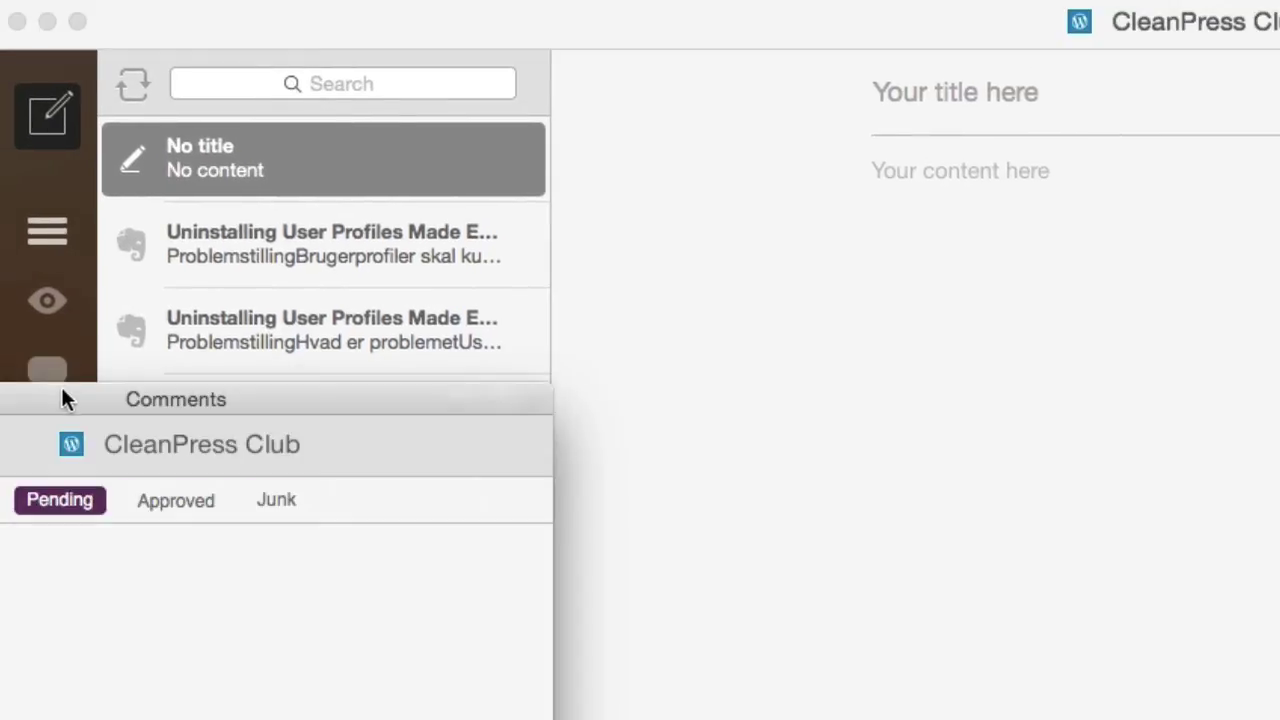
pyautogui.moveTo(62, 390); pyautogui.dragTo(507, 132)
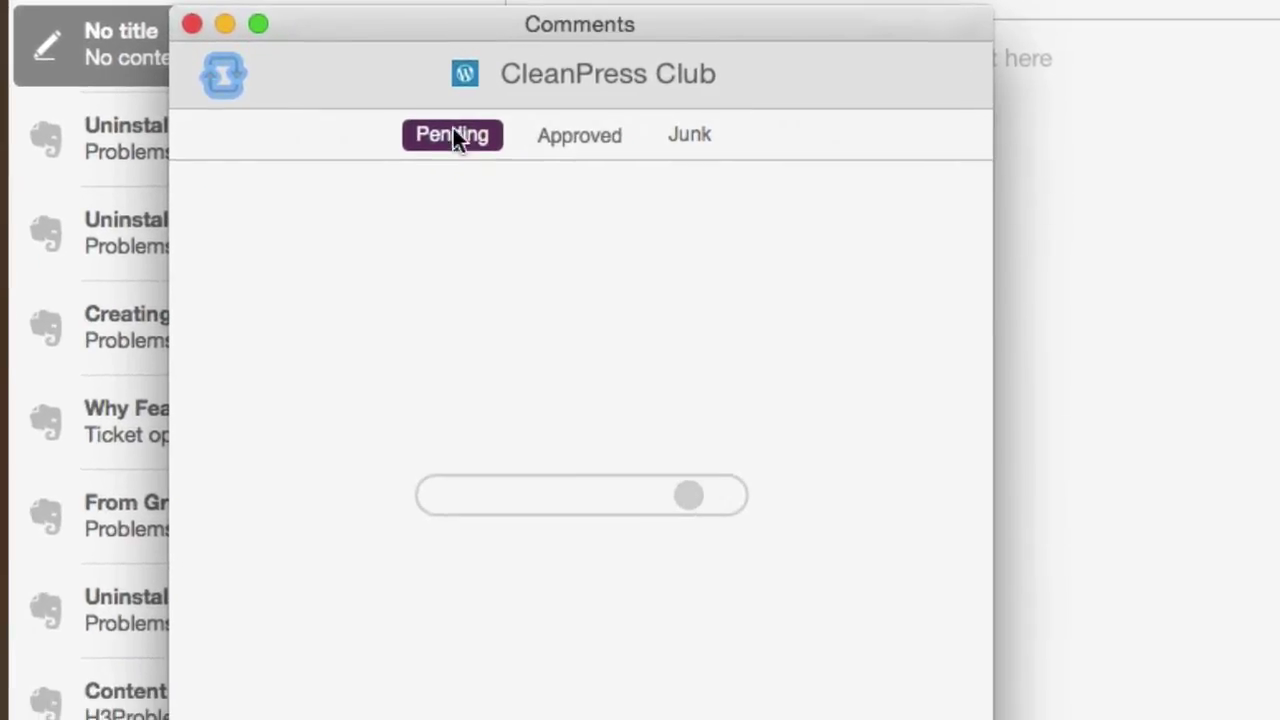
pyautogui.moveTo(422, 24); pyautogui.dragTo(290, 20)
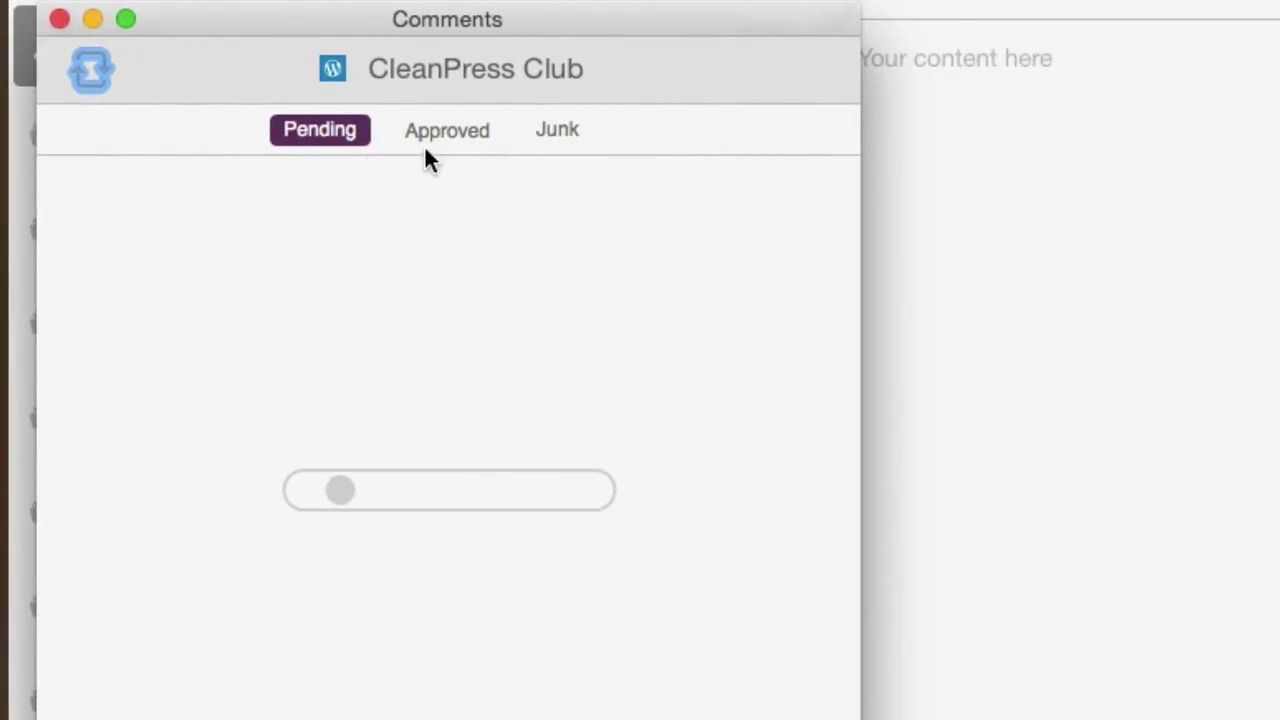
pyautogui.click(448, 135)
pyautogui.click(553, 133)
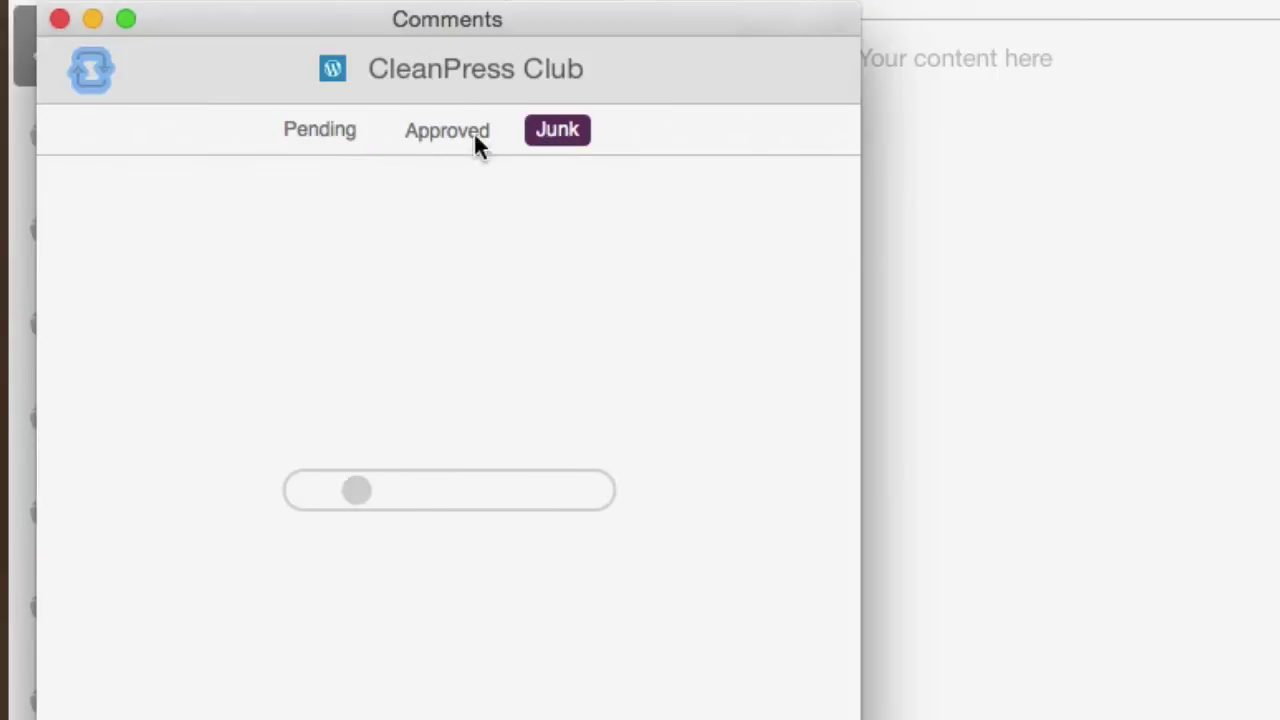
pyautogui.click(305, 133)
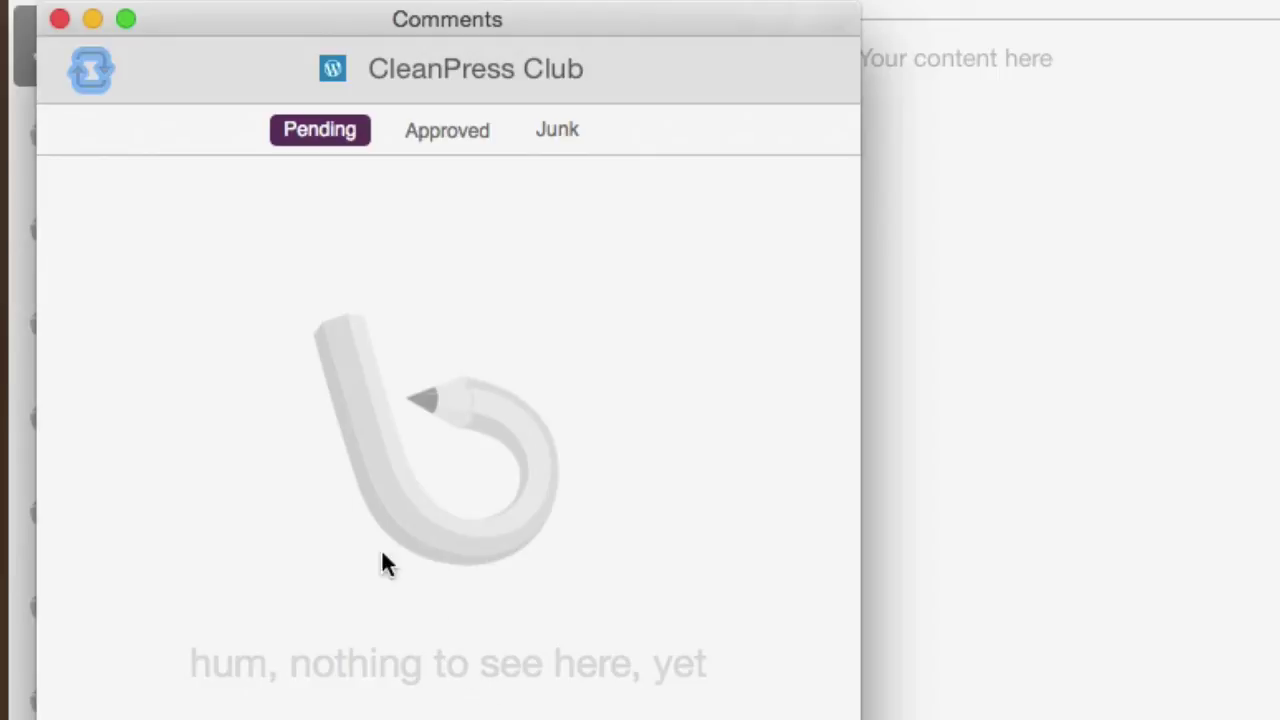
pyautogui.click(60, 21)
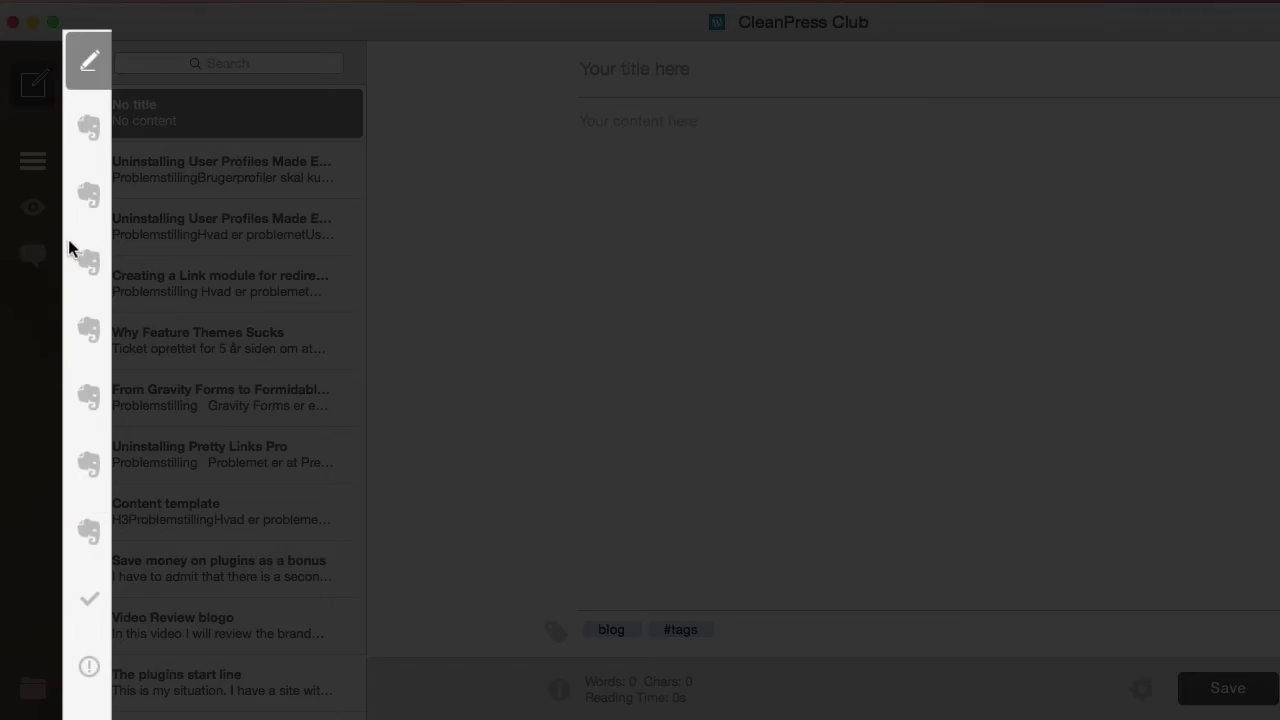
# Reopen the blog's comments, dismiss the sync error alerts and close the comments window.
pyautogui.scroll(-5, 103, 430)
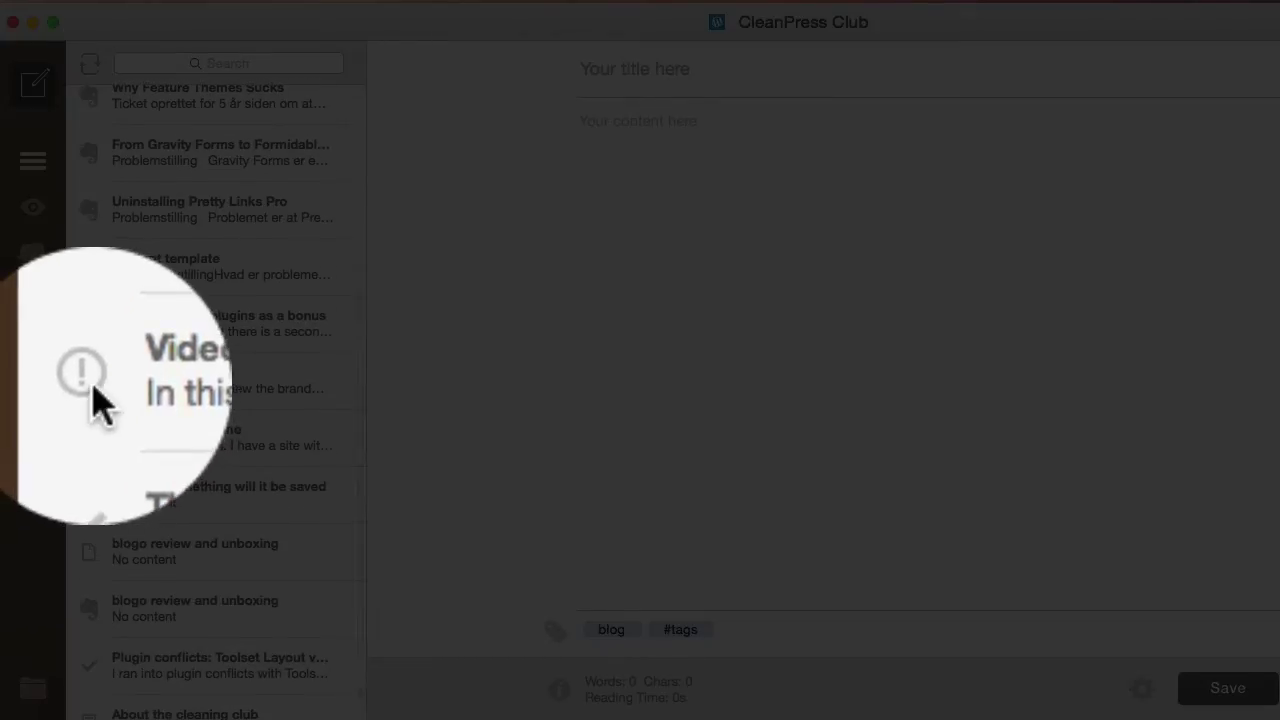
pyautogui.click(33, 255)
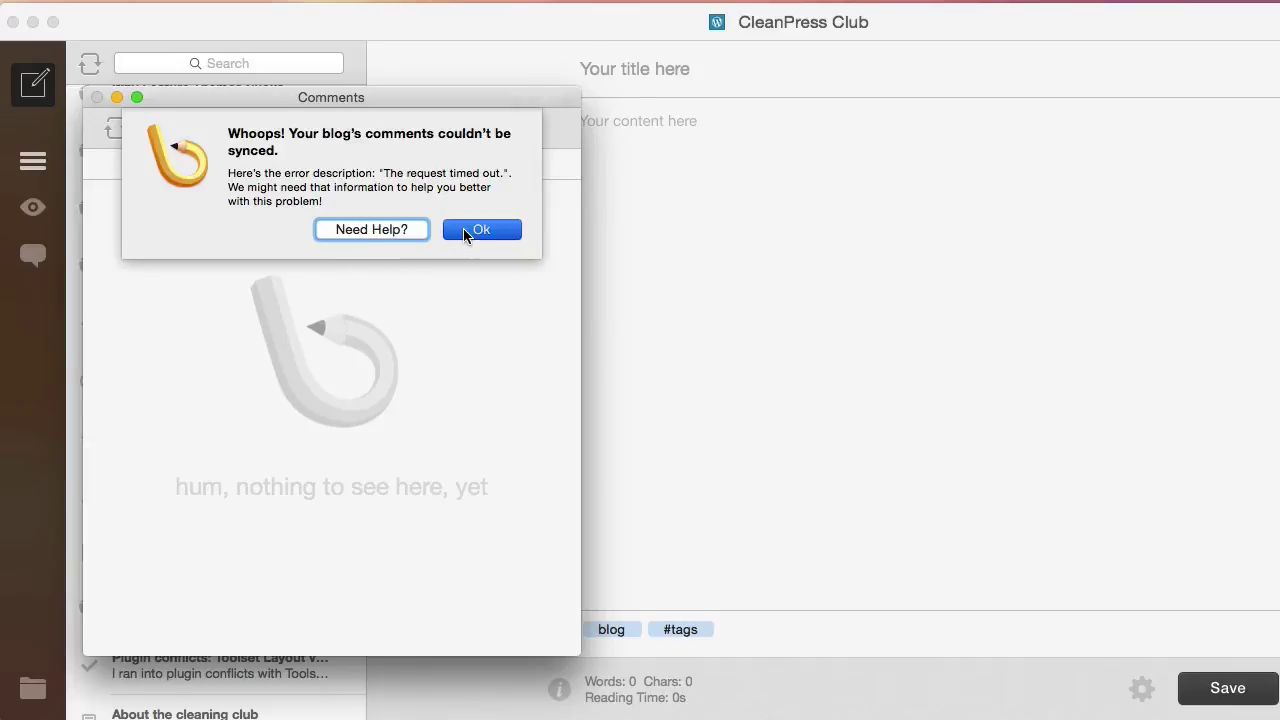
pyautogui.click(478, 230)
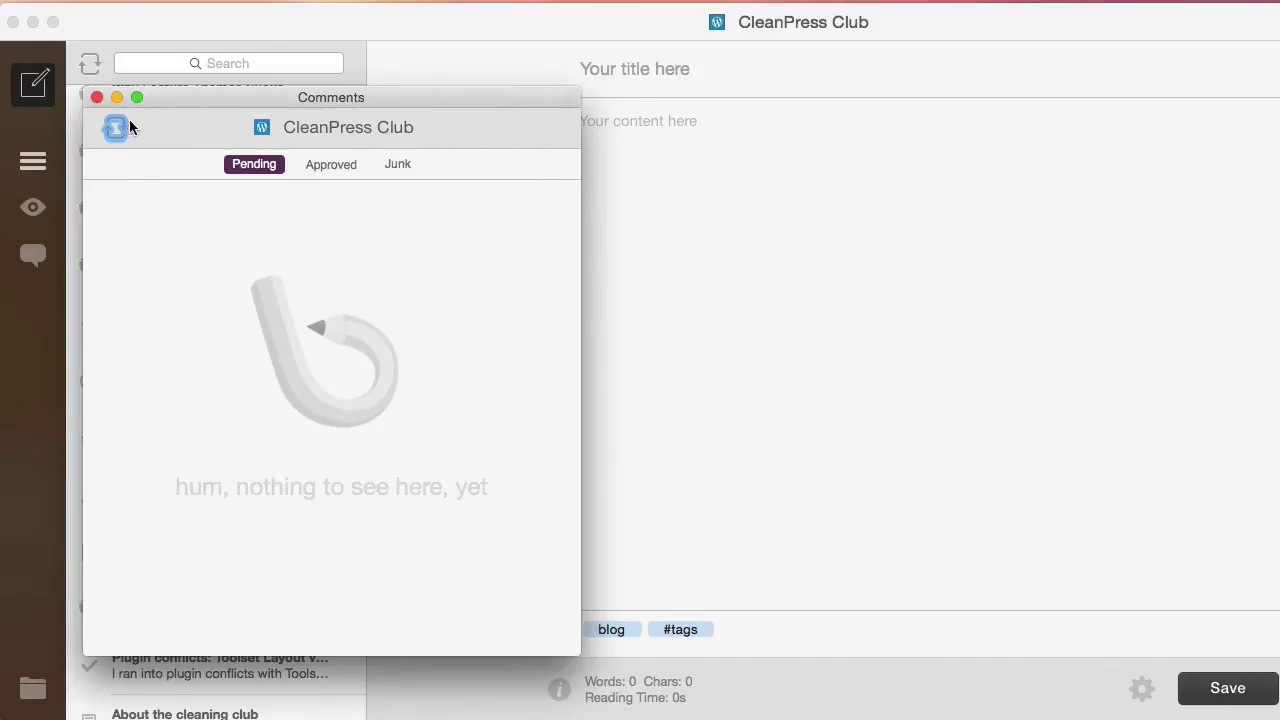
pyautogui.click(96, 98)
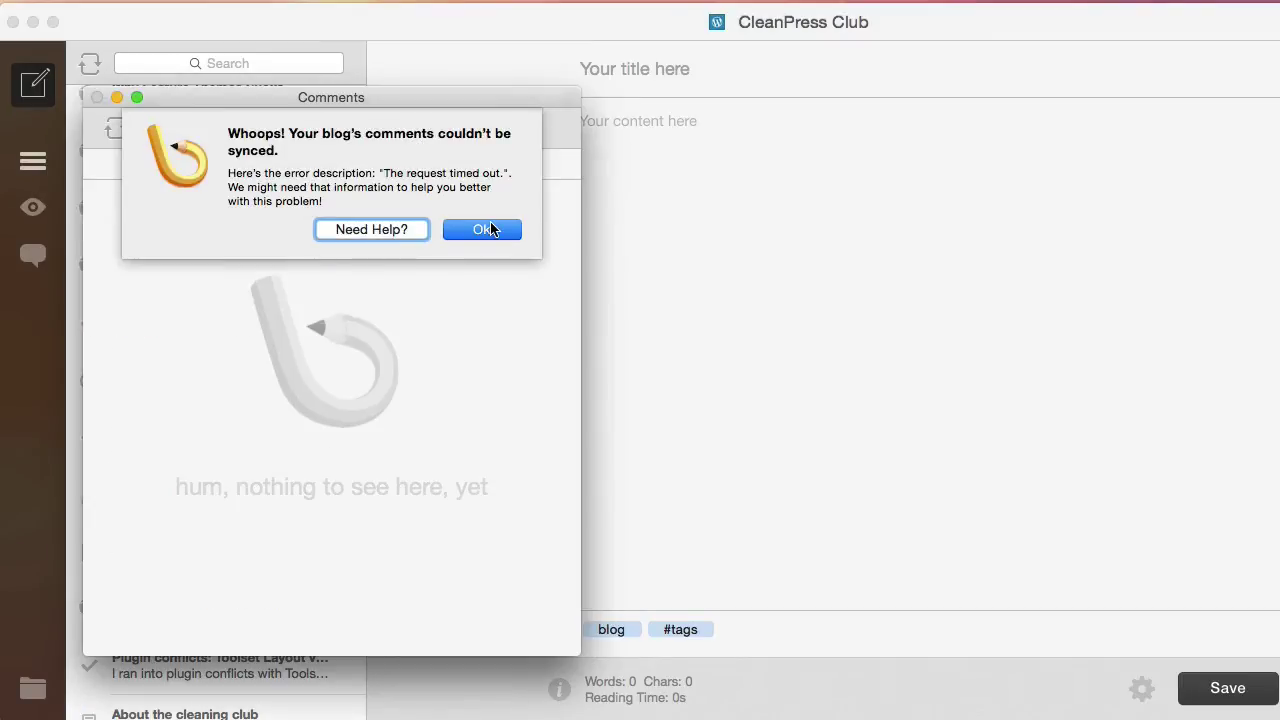
pyautogui.press('Return')
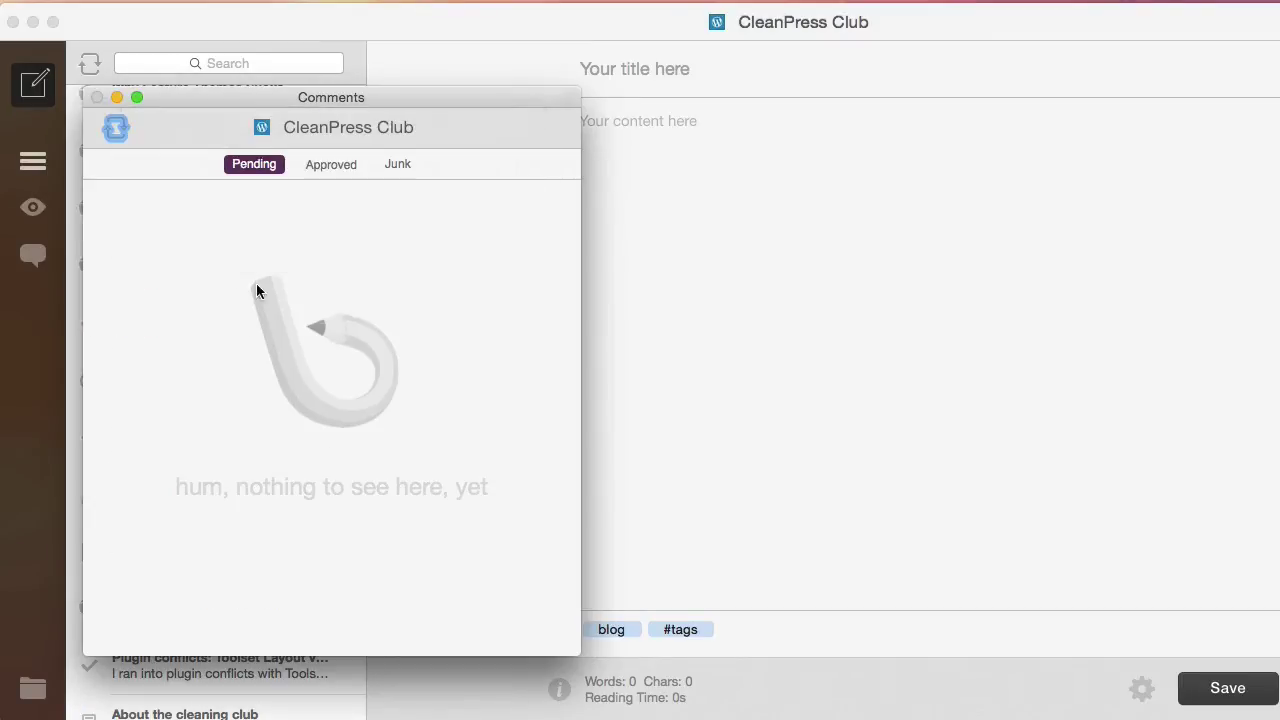
pyautogui.click(96, 97)
# Examine entries with different status icons, from "Save money on plugins as a bonus" to the Evernote note "blogo review and unboxing".
pyautogui.click(43, 326)
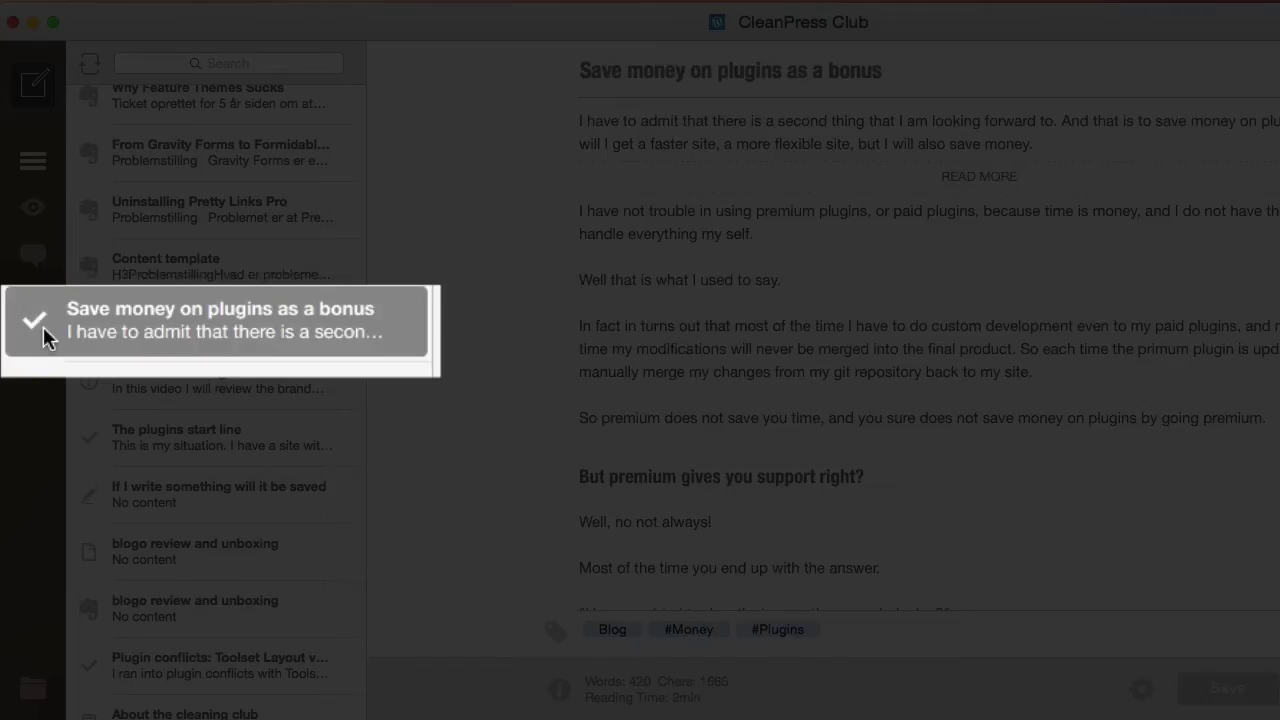
pyautogui.click(122, 493)
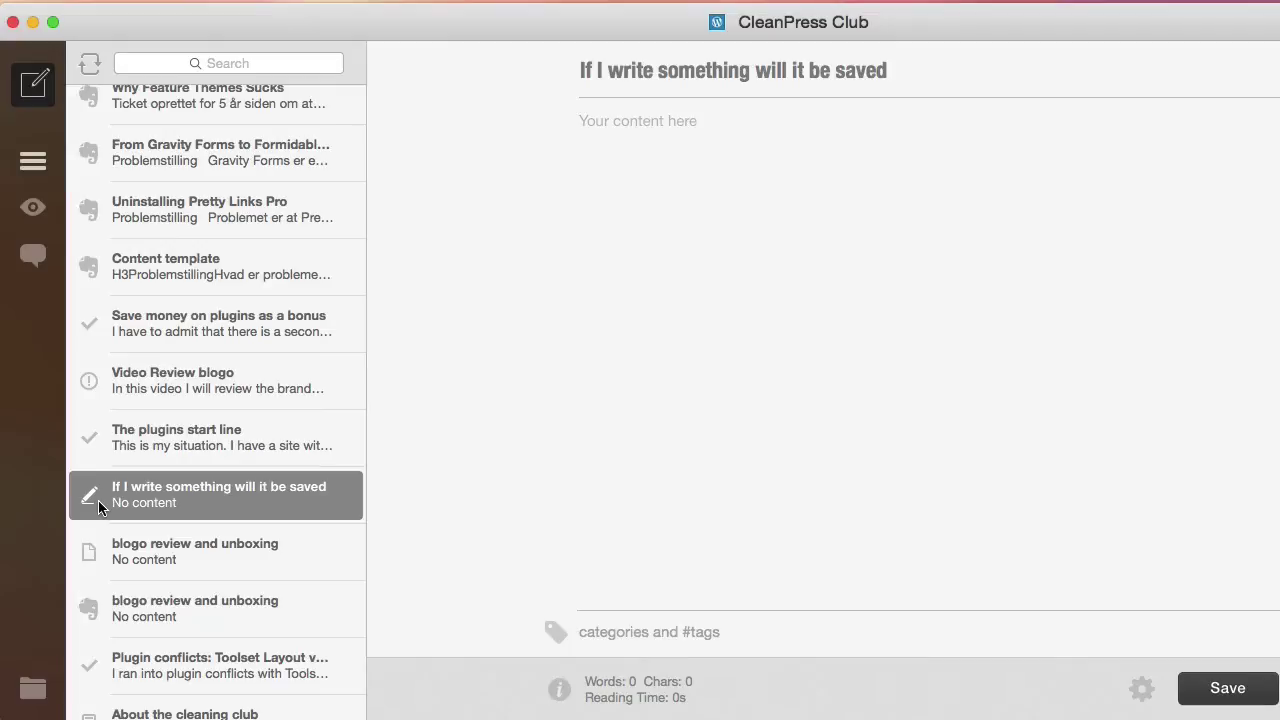
pyautogui.click(116, 555)
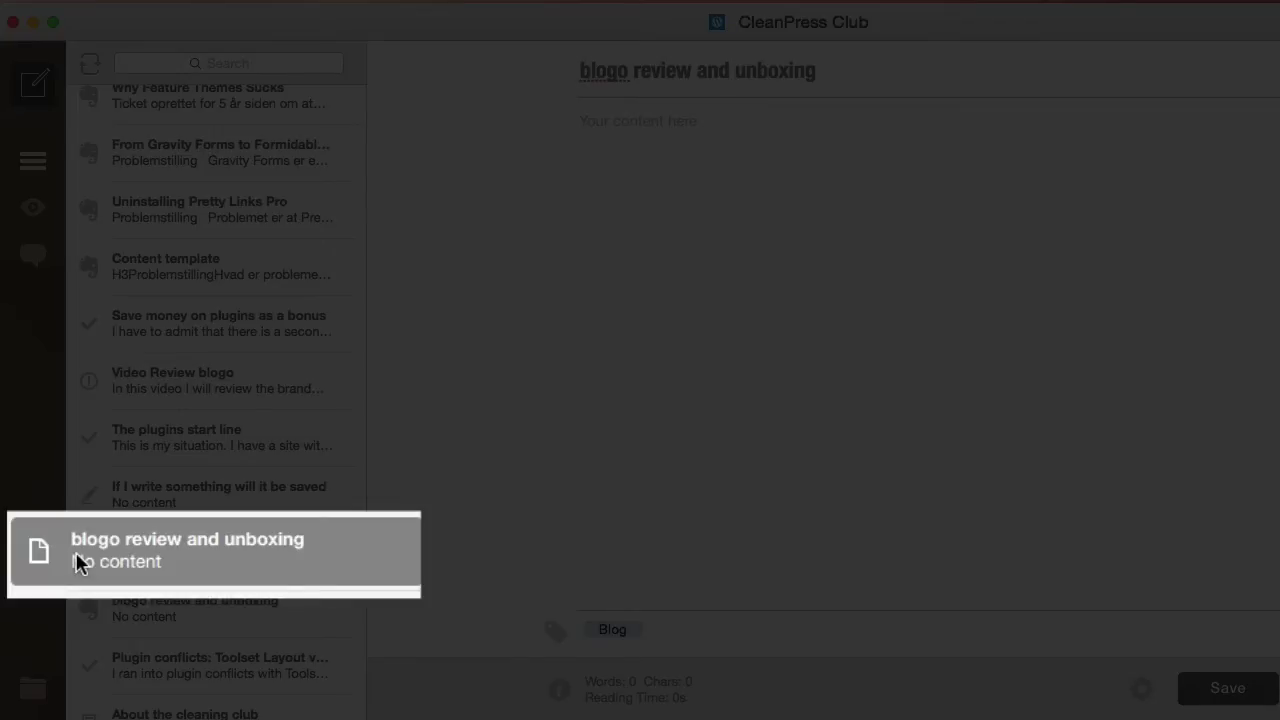
pyautogui.scroll(-2, 78, 562)
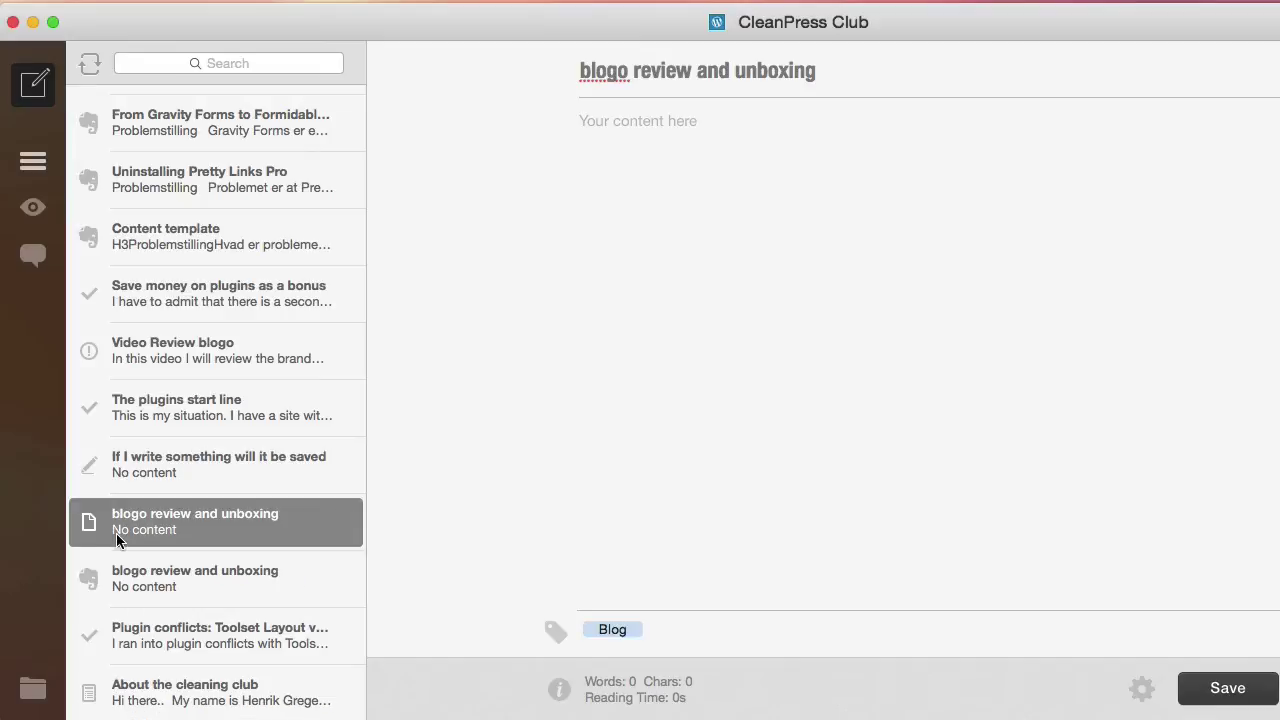
pyautogui.click(104, 690)
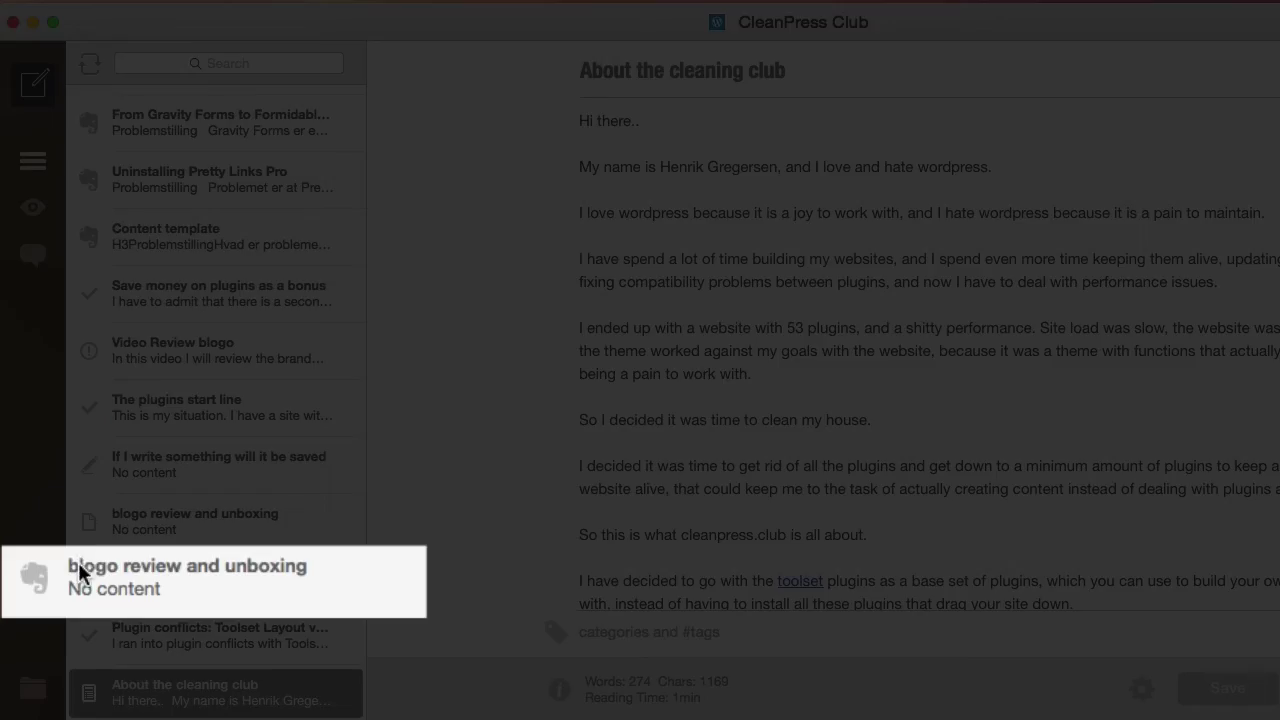
pyautogui.click(123, 571)
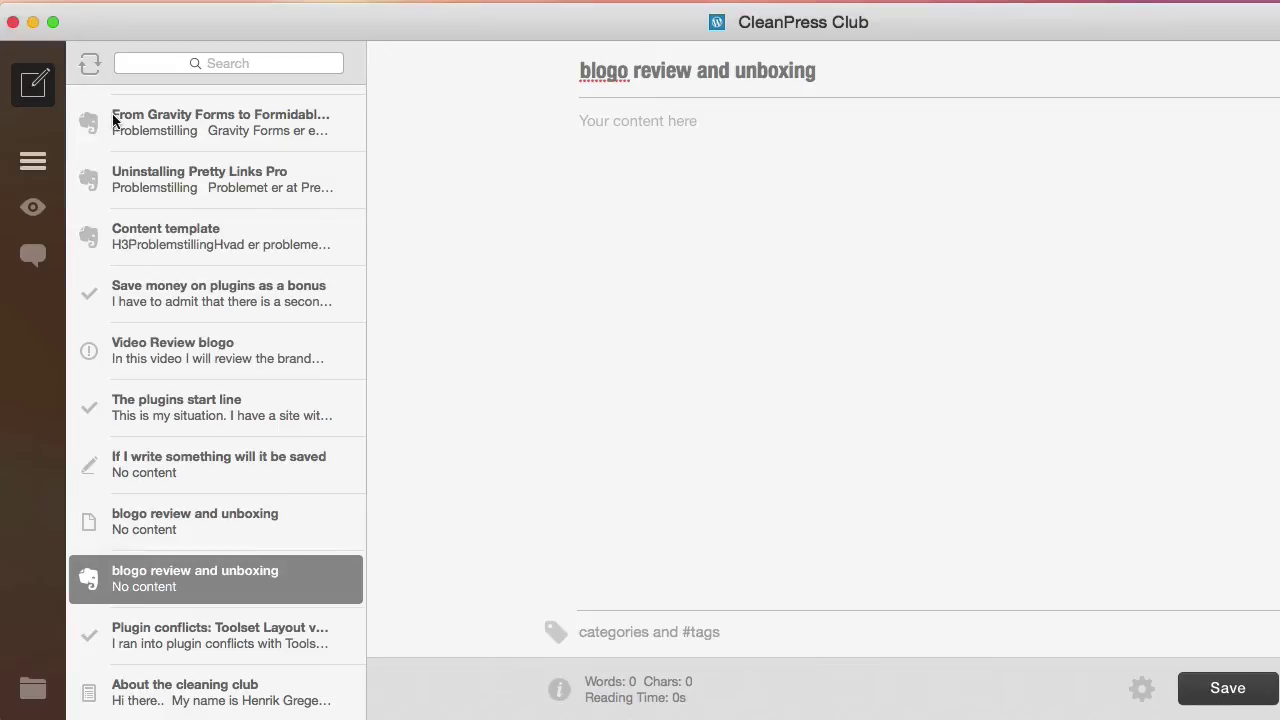
# Check the CleanPress Club account preferences, toggle the Use Evernote option off and on again, and close them.
pyautogui.click(10, 0)
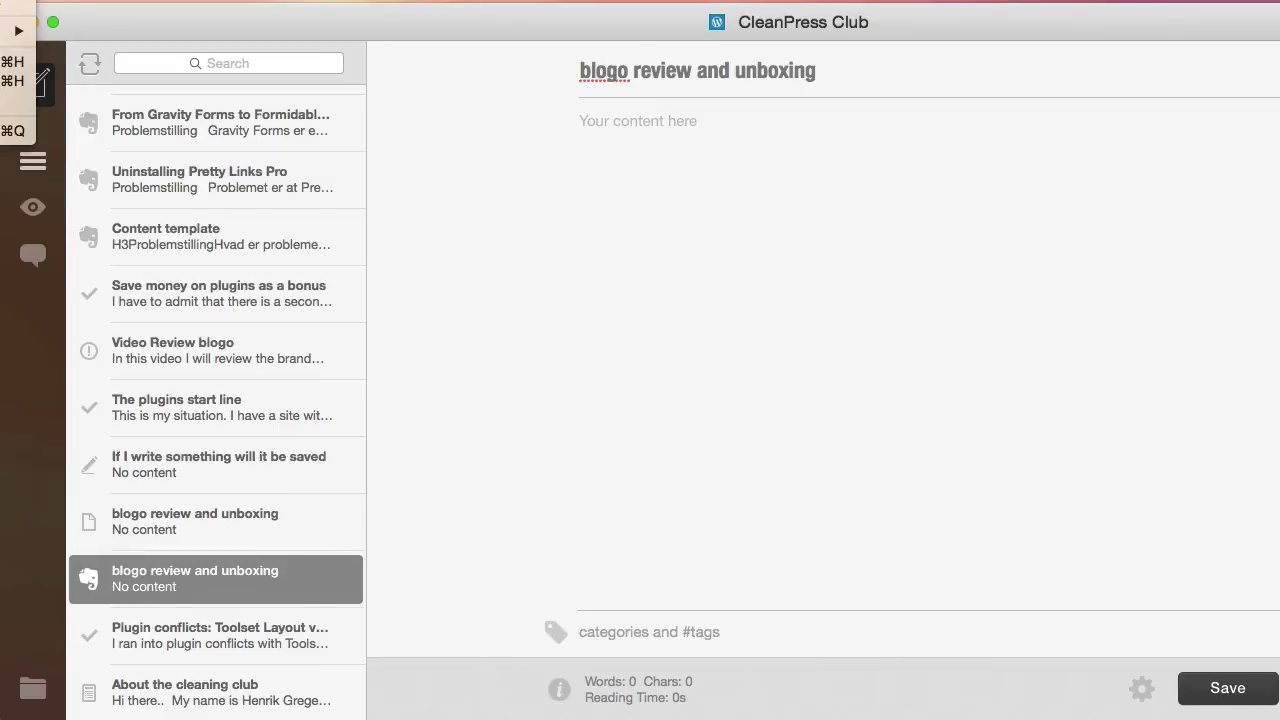
pyautogui.press('super+comma')
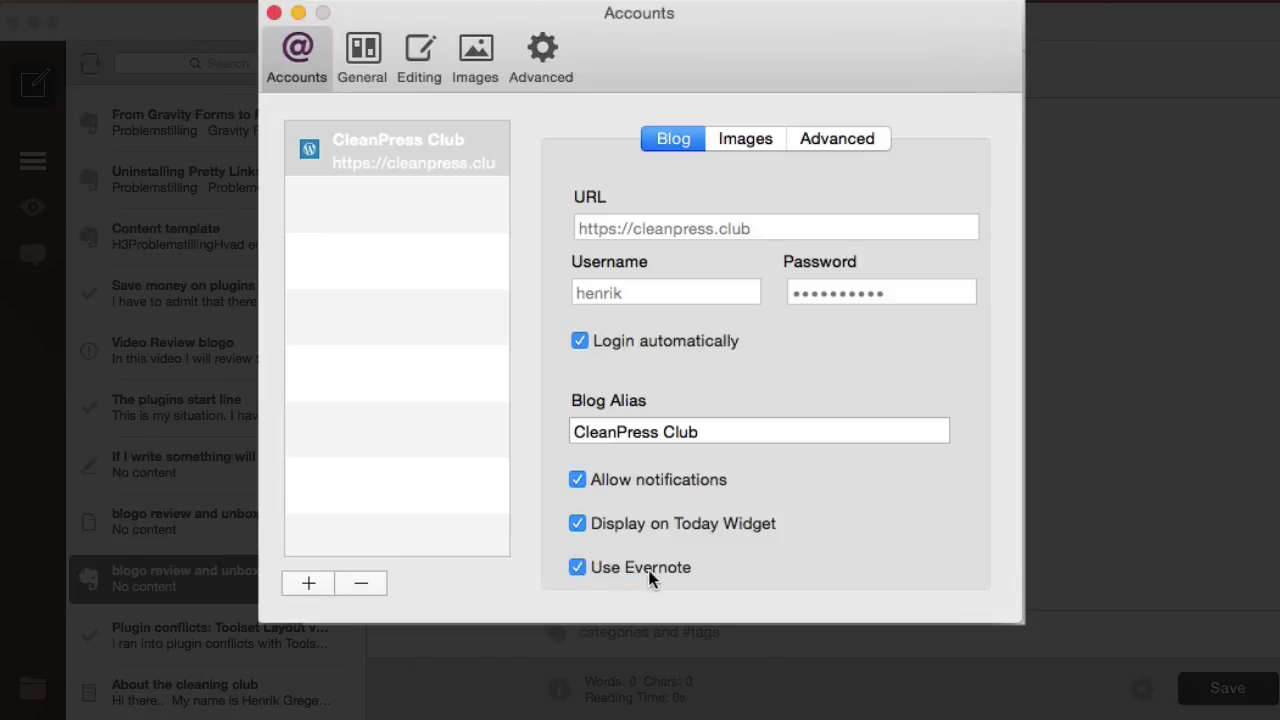
pyautogui.click(584, 569)
pyautogui.click(577, 567)
pyautogui.click(274, 13)
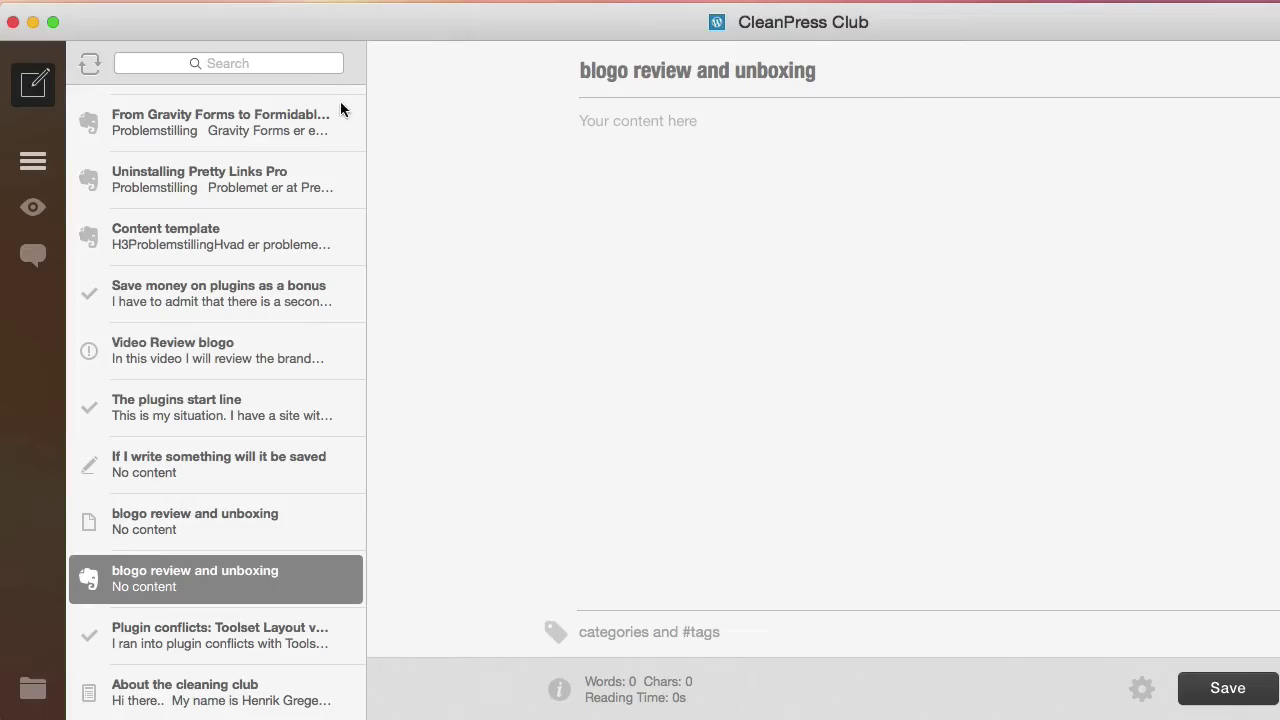
# On the "About the cleaning club" page, try adding a link to "So I decided it was time to clean my house." and cancel it.
pyautogui.click(264, 679)
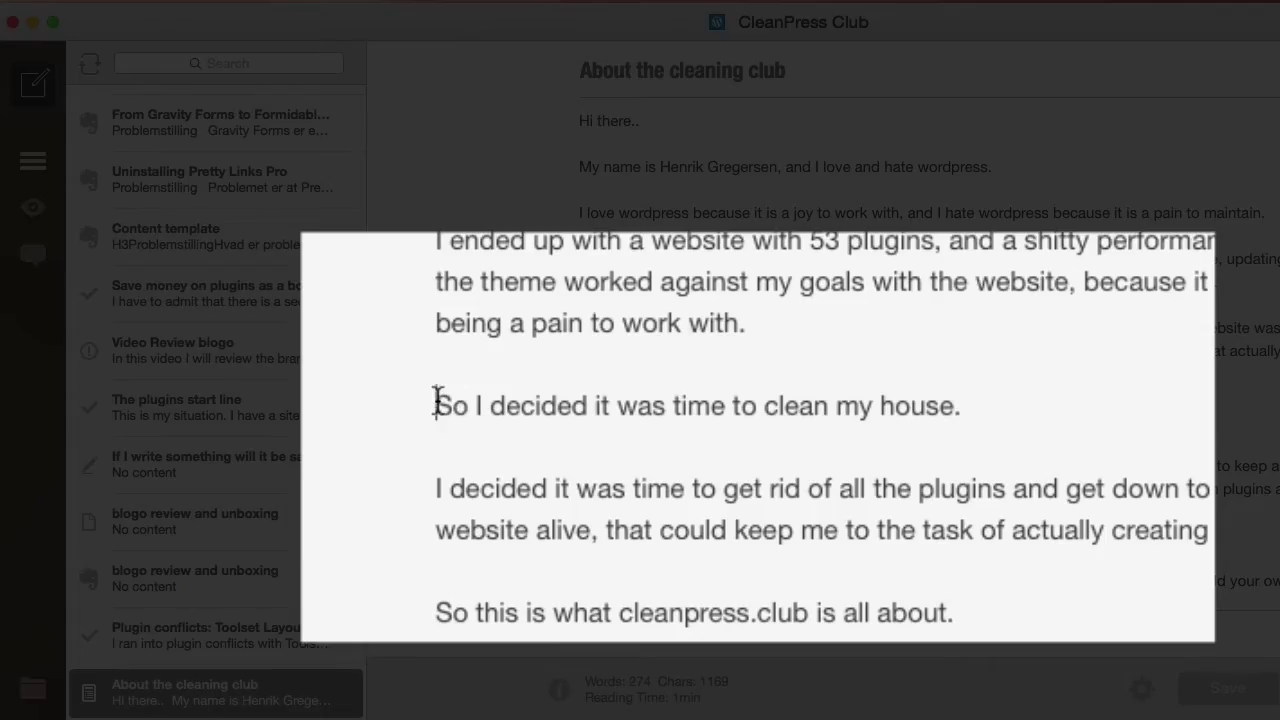
pyautogui.moveTo(436, 404); pyautogui.dragTo(963, 405)
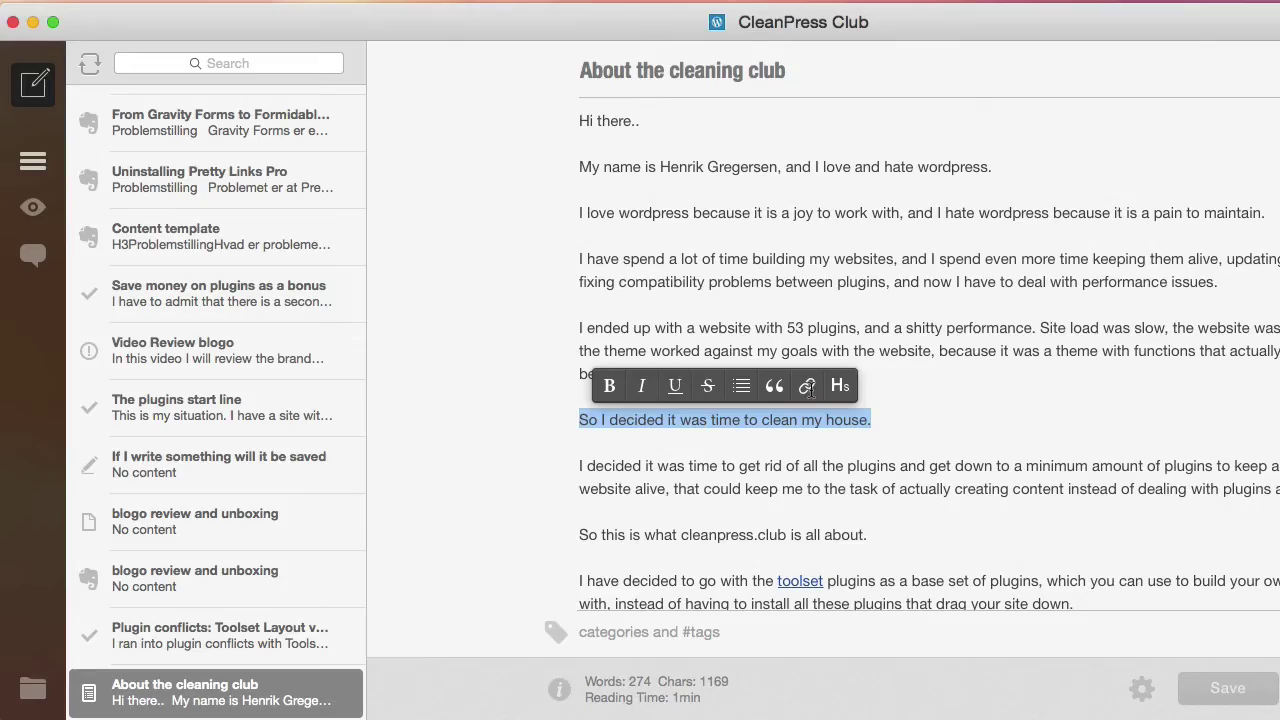
pyautogui.click(807, 386)
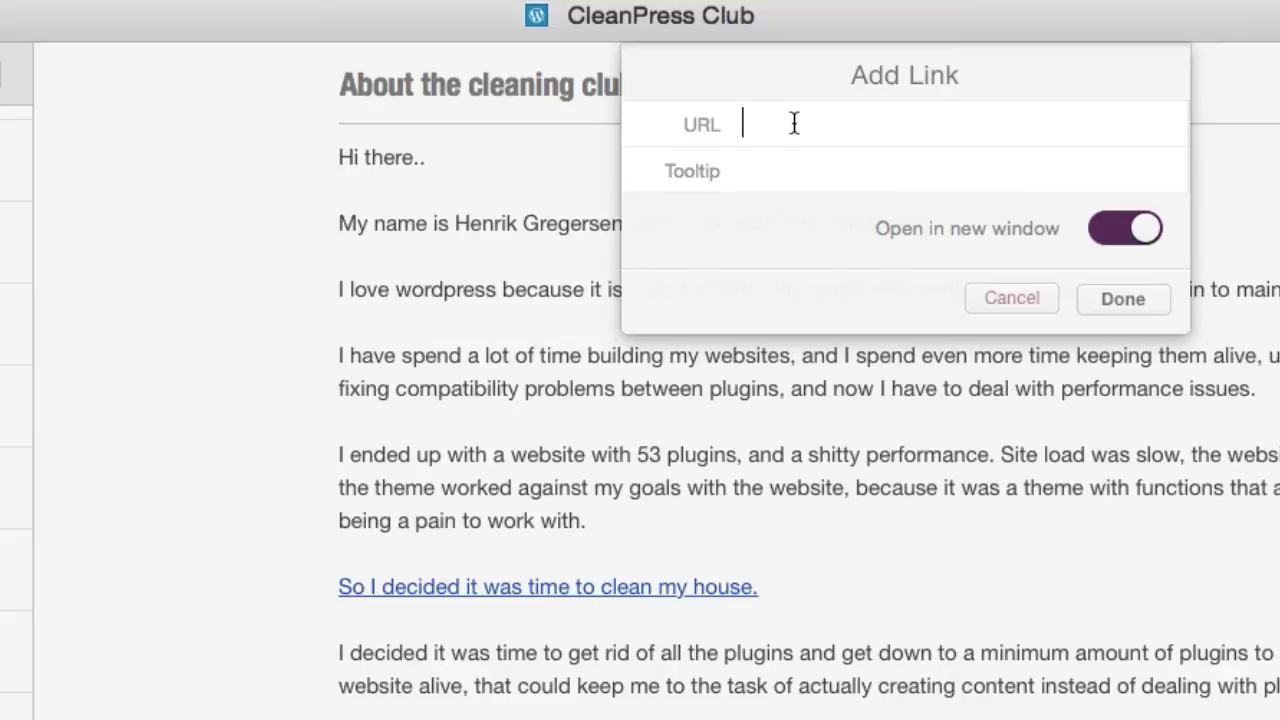
pyautogui.click(990, 298)
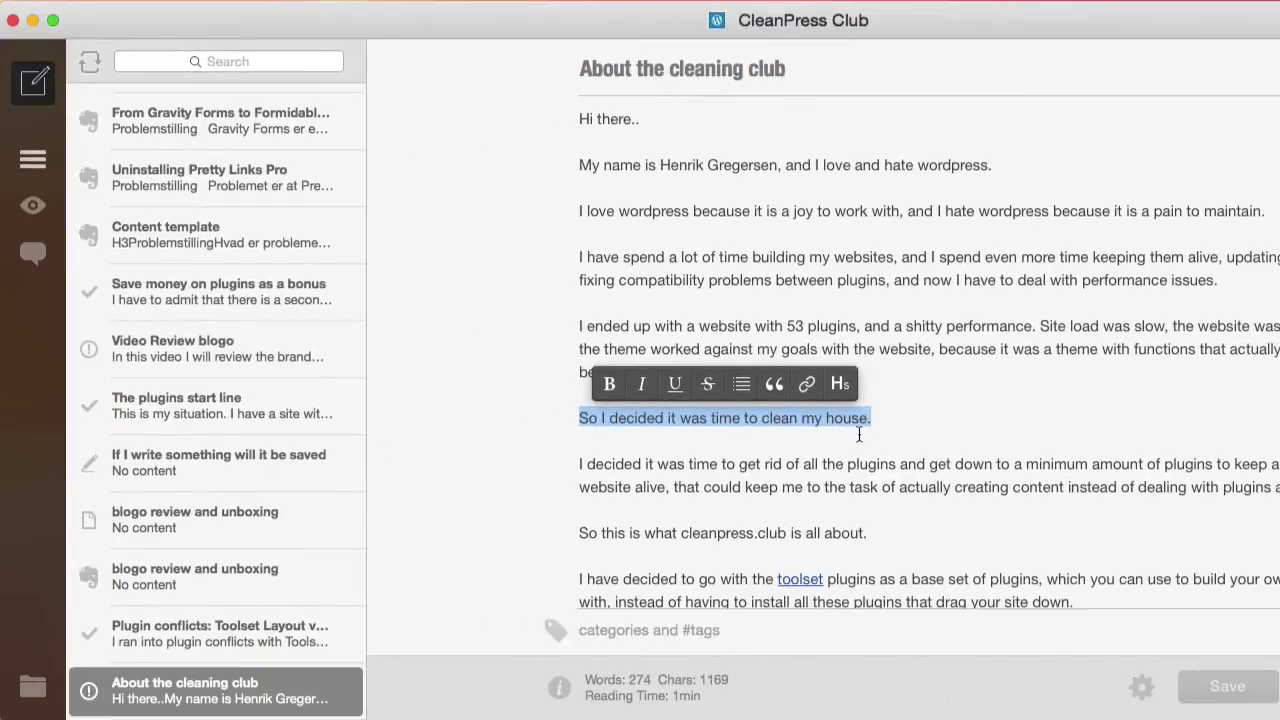
pyautogui.click(853, 487)
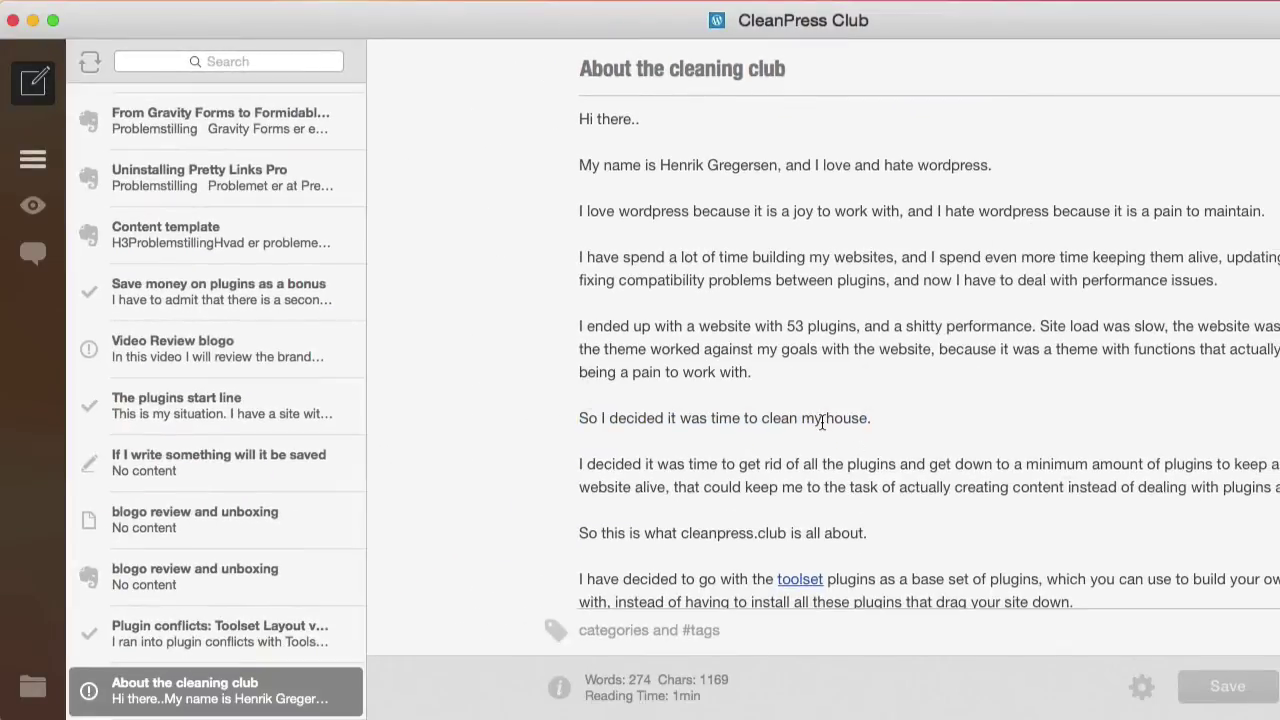
# Hide the list of posts to give the page's text more room.
pyautogui.click(33, 160)
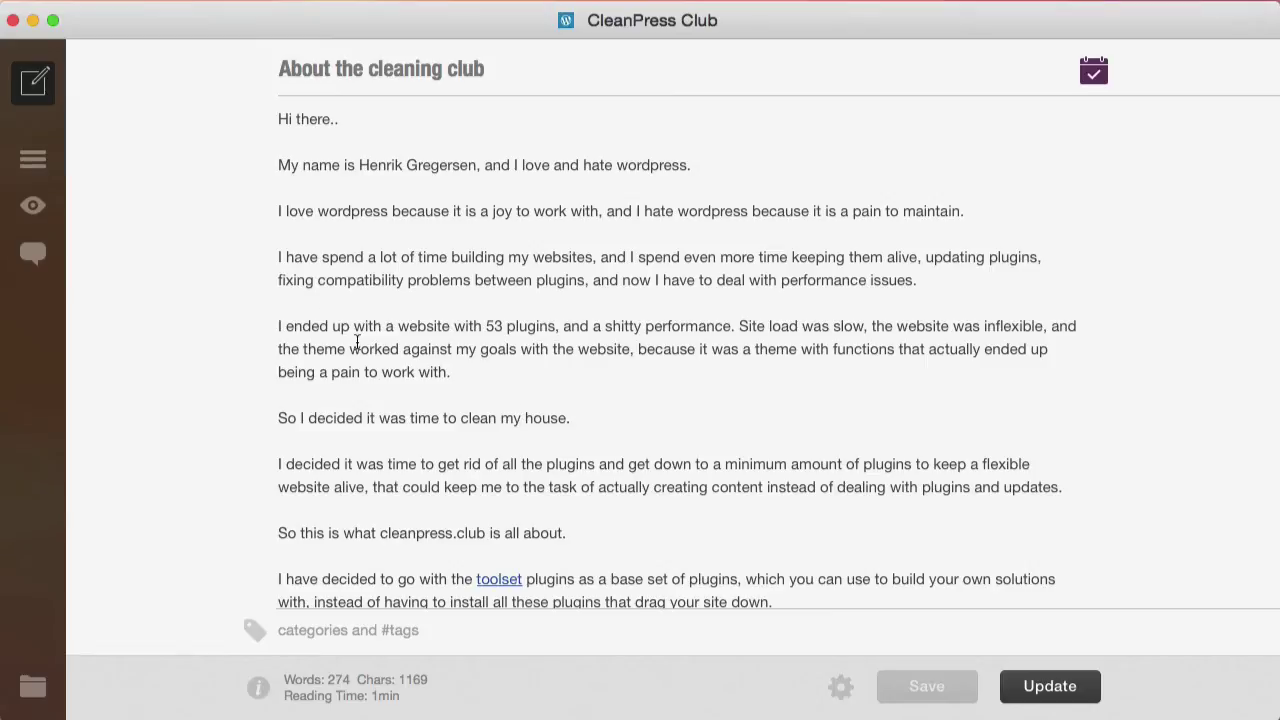